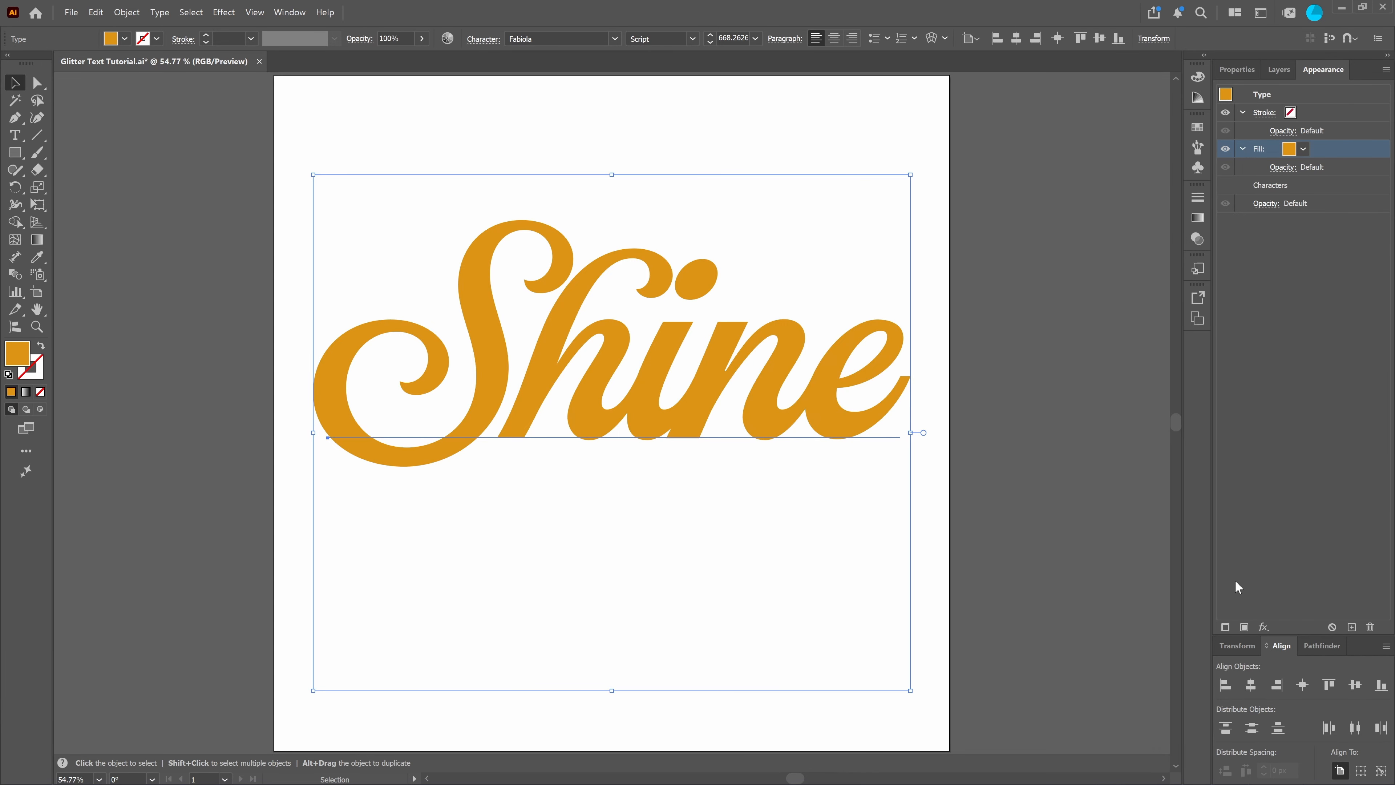
Step: Add an Offset Path effect of 3 px with miter joins to the text's fill and collapse the fill's attributes
left_click(1263, 627)
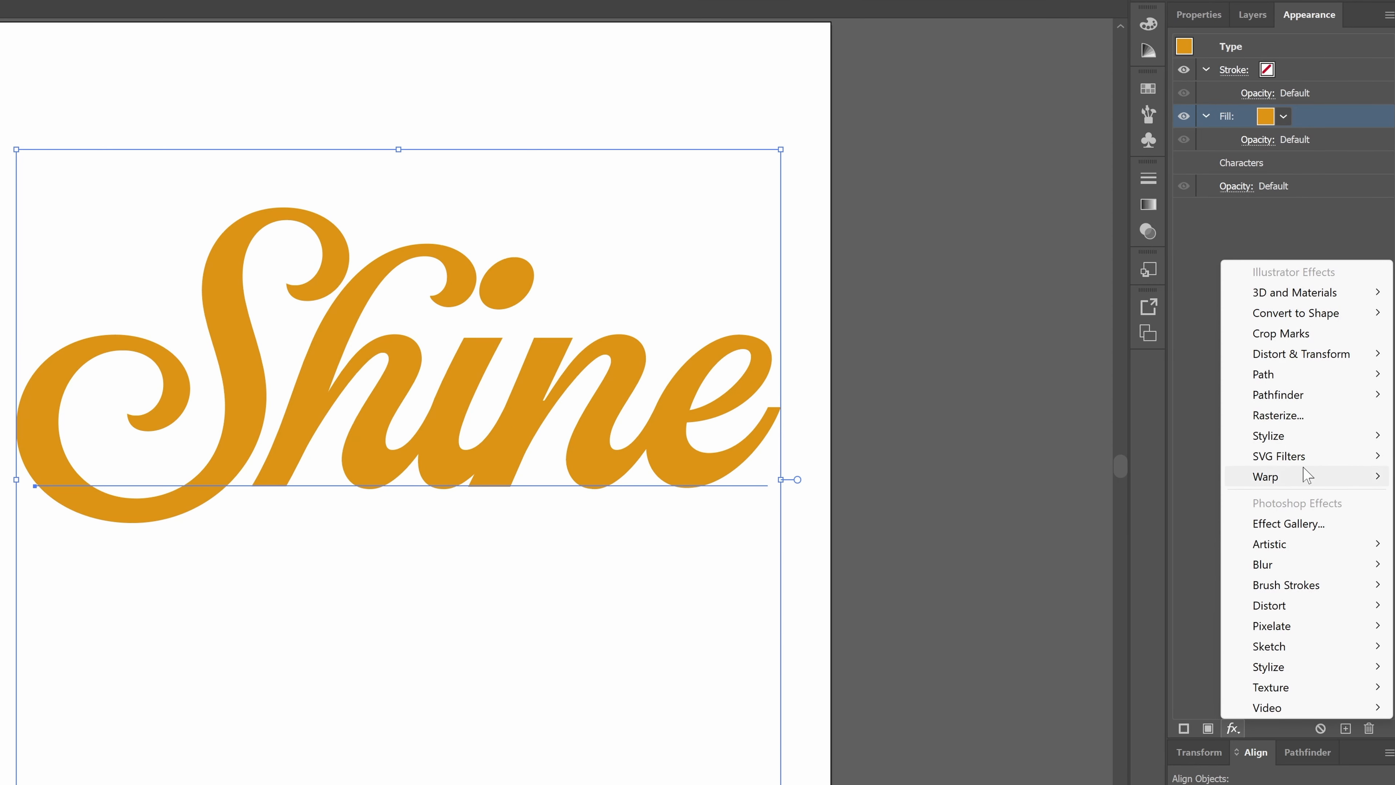
mouse_move(1305, 379)
left_click(1153, 374)
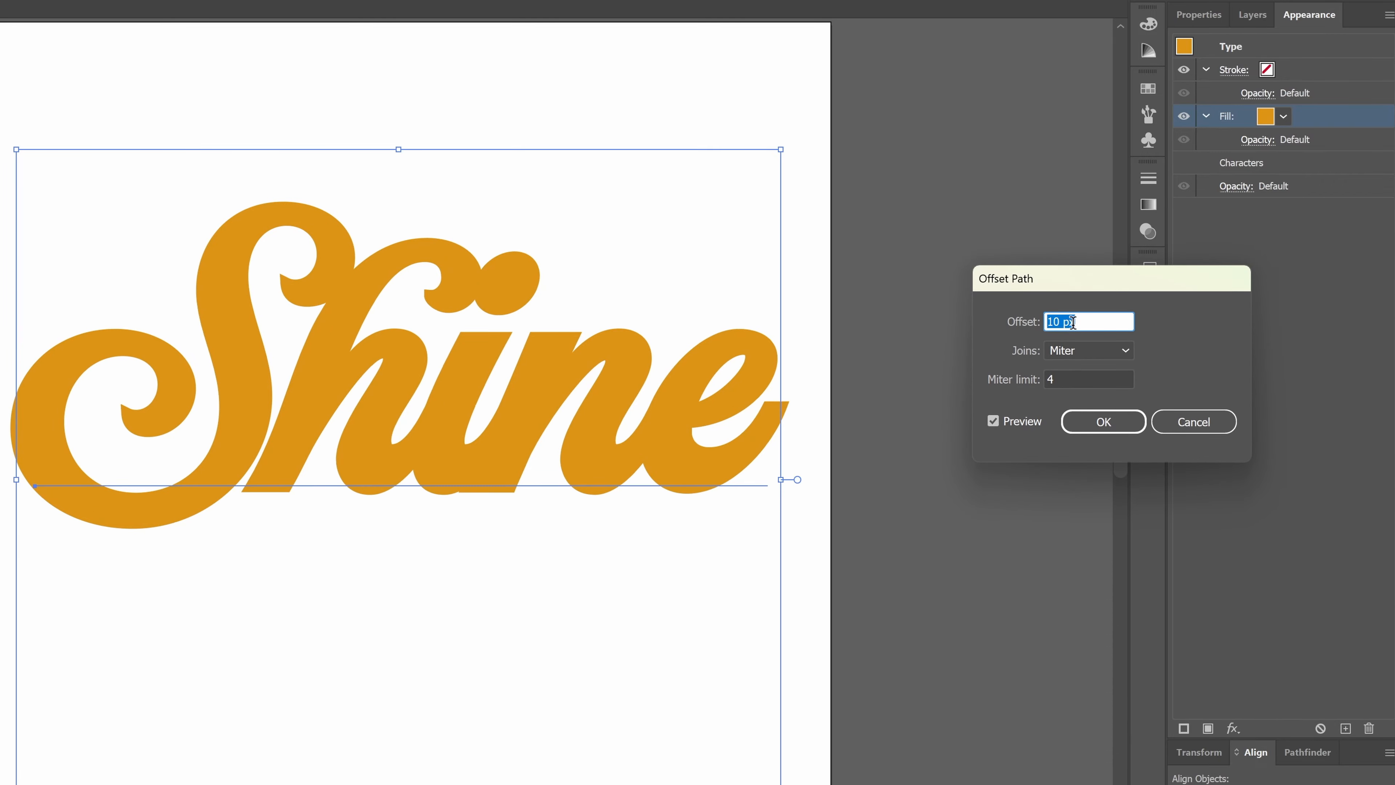
type("3")
key("Tab")
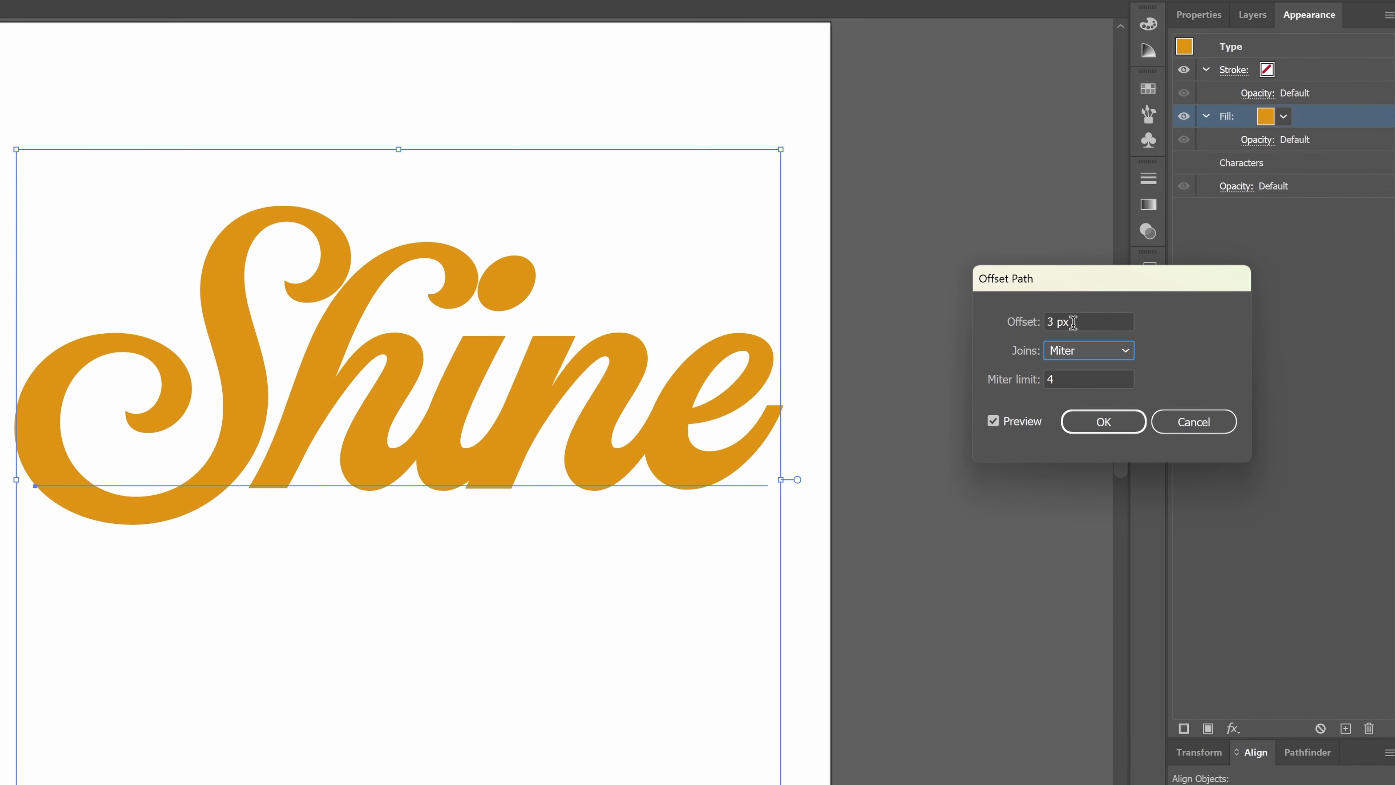
left_click(1102, 419)
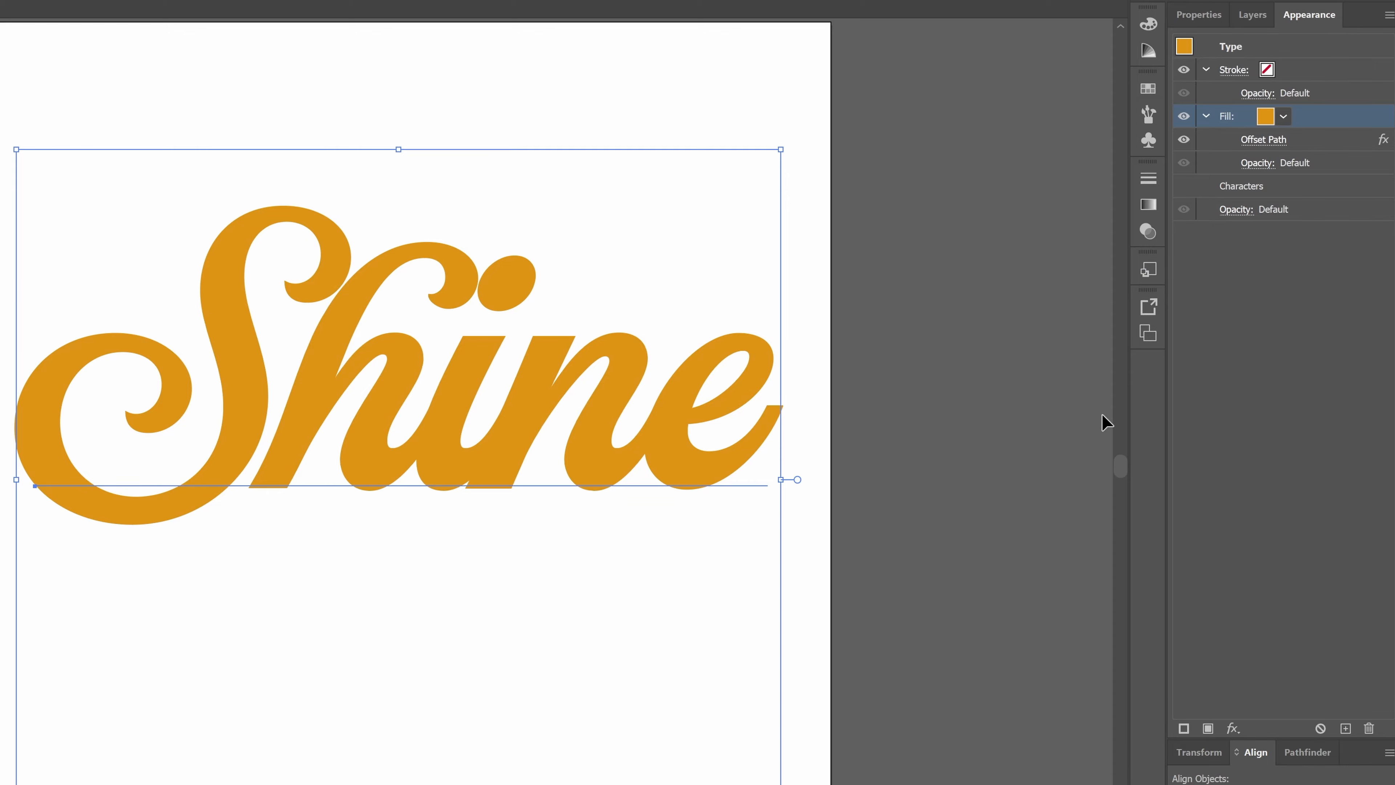
left_click(1205, 116)
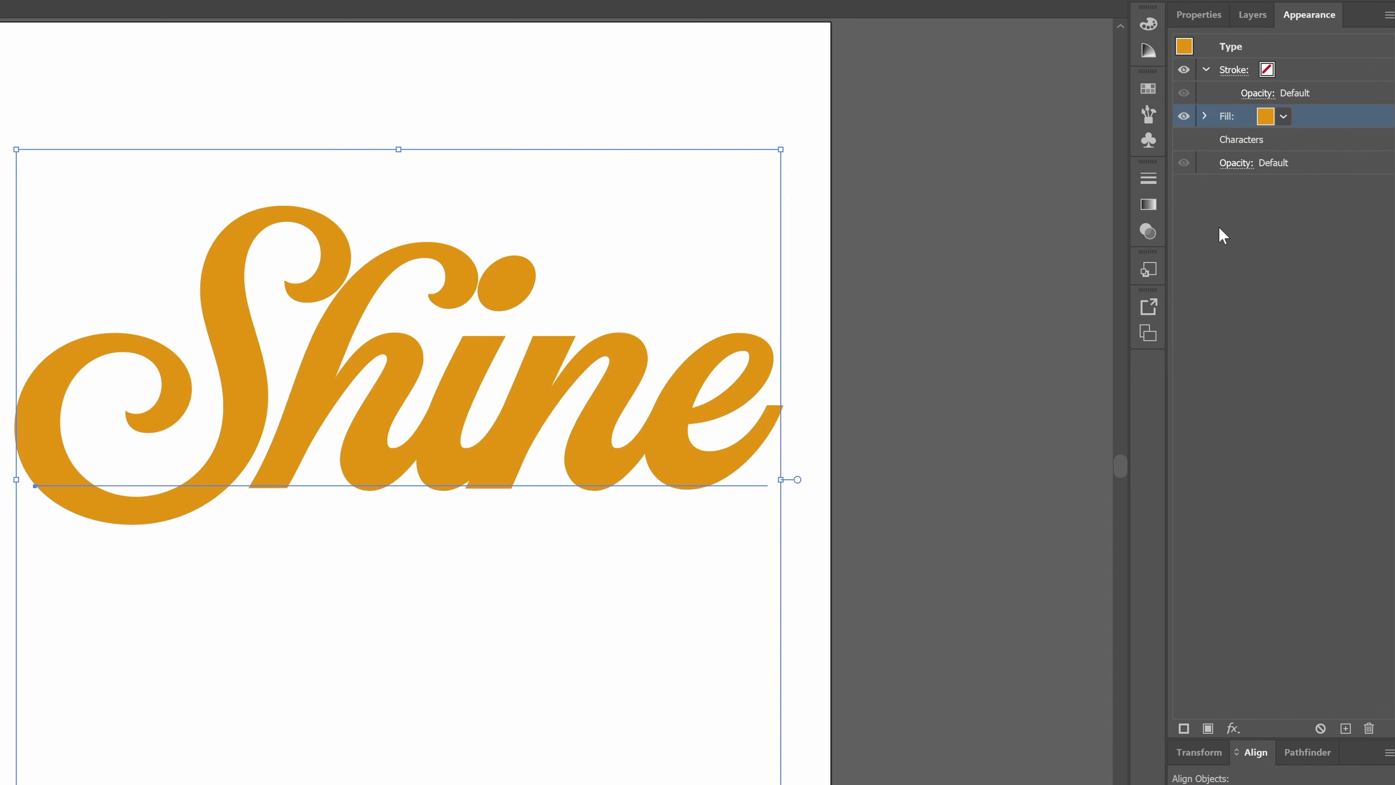
double_click(255, 430)
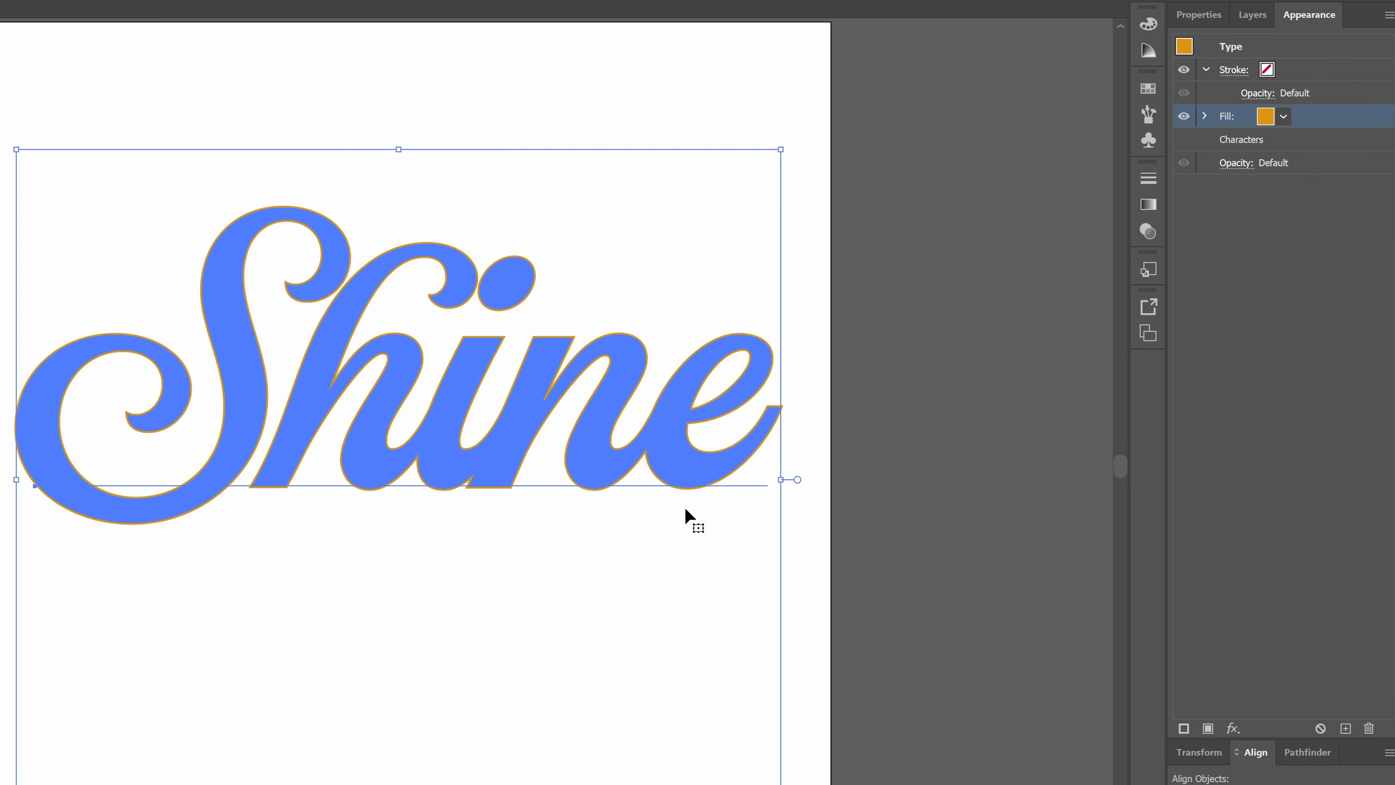
key("Escape")
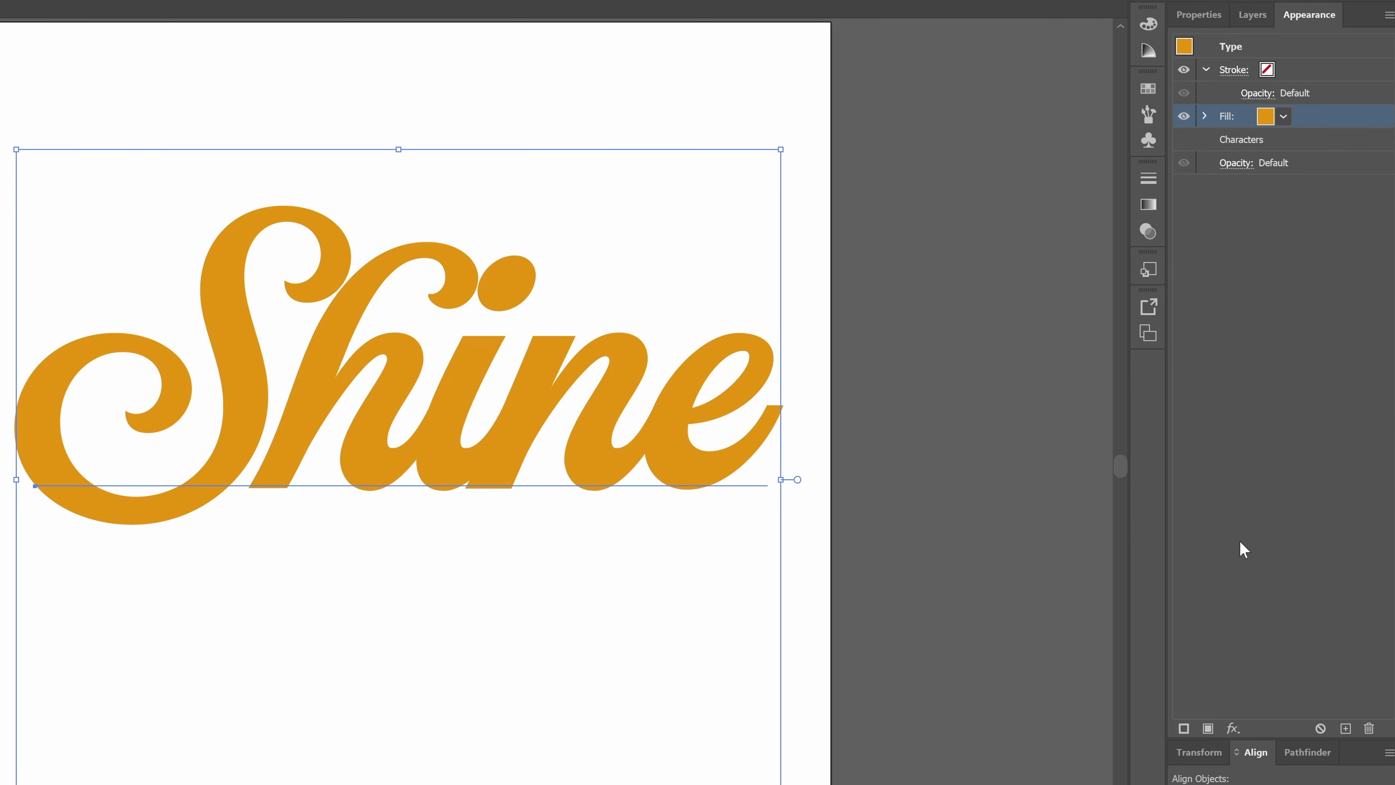
Step: Add a Film Grain effect to the text's fill with Grain 19, Highlight Area 6 and Intensity 6
left_click(1234, 731)
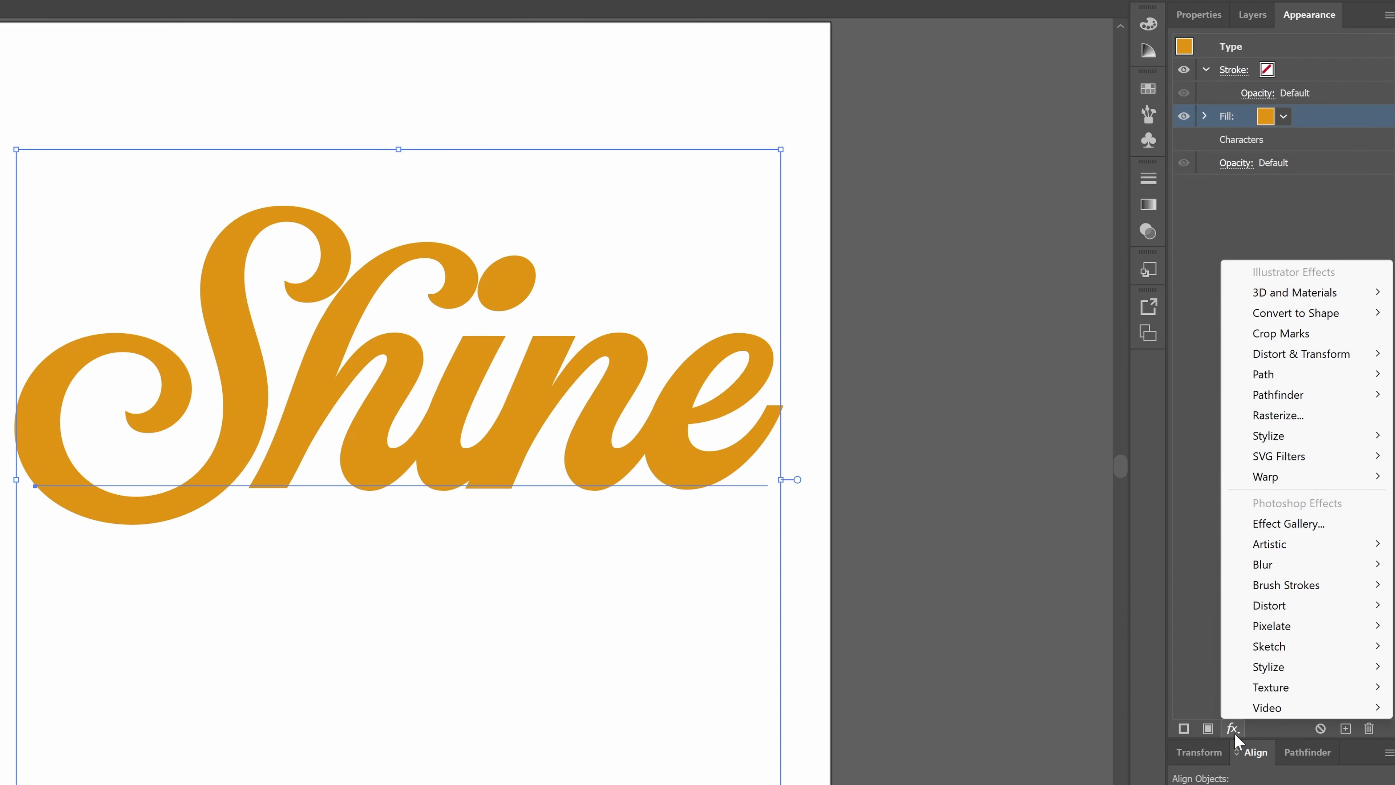
mouse_move(1290, 547)
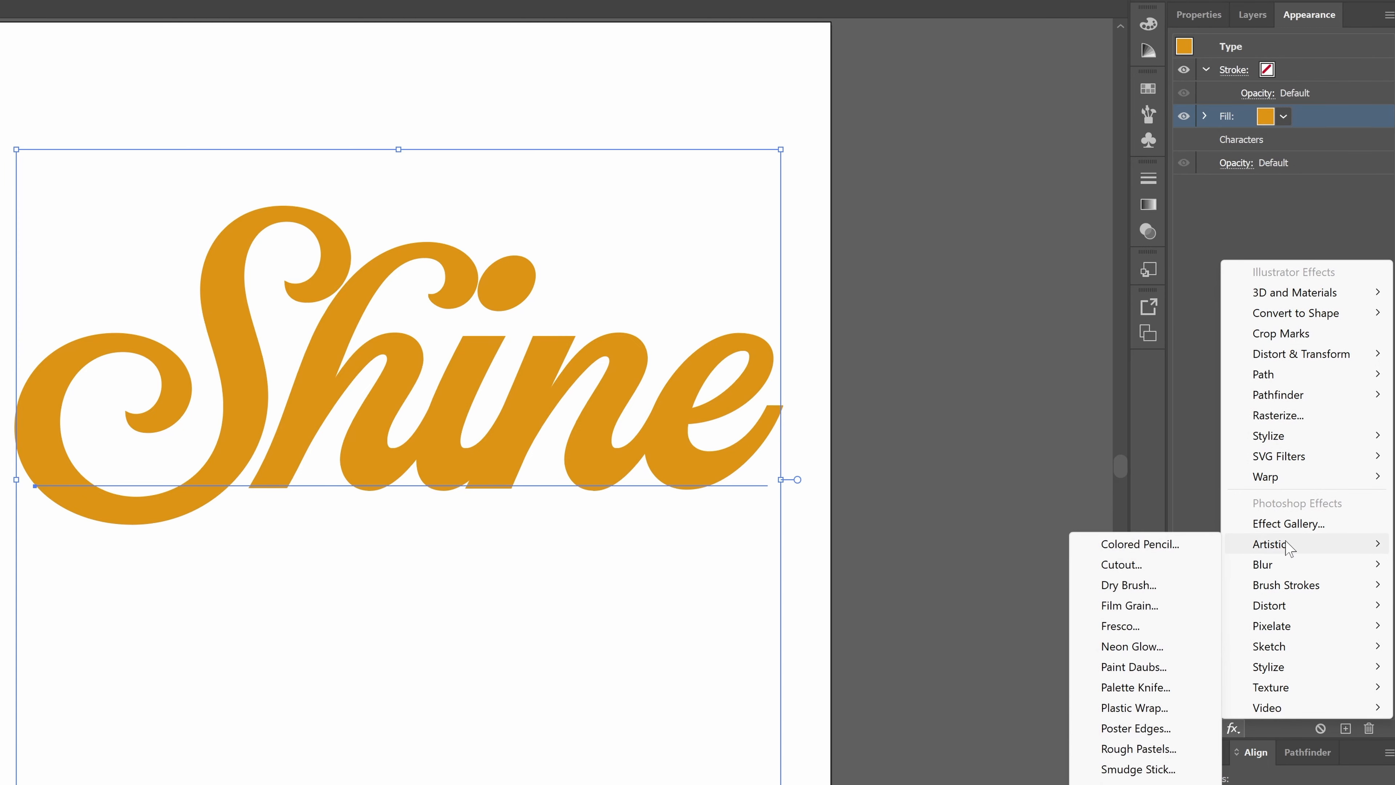
left_click(1138, 605)
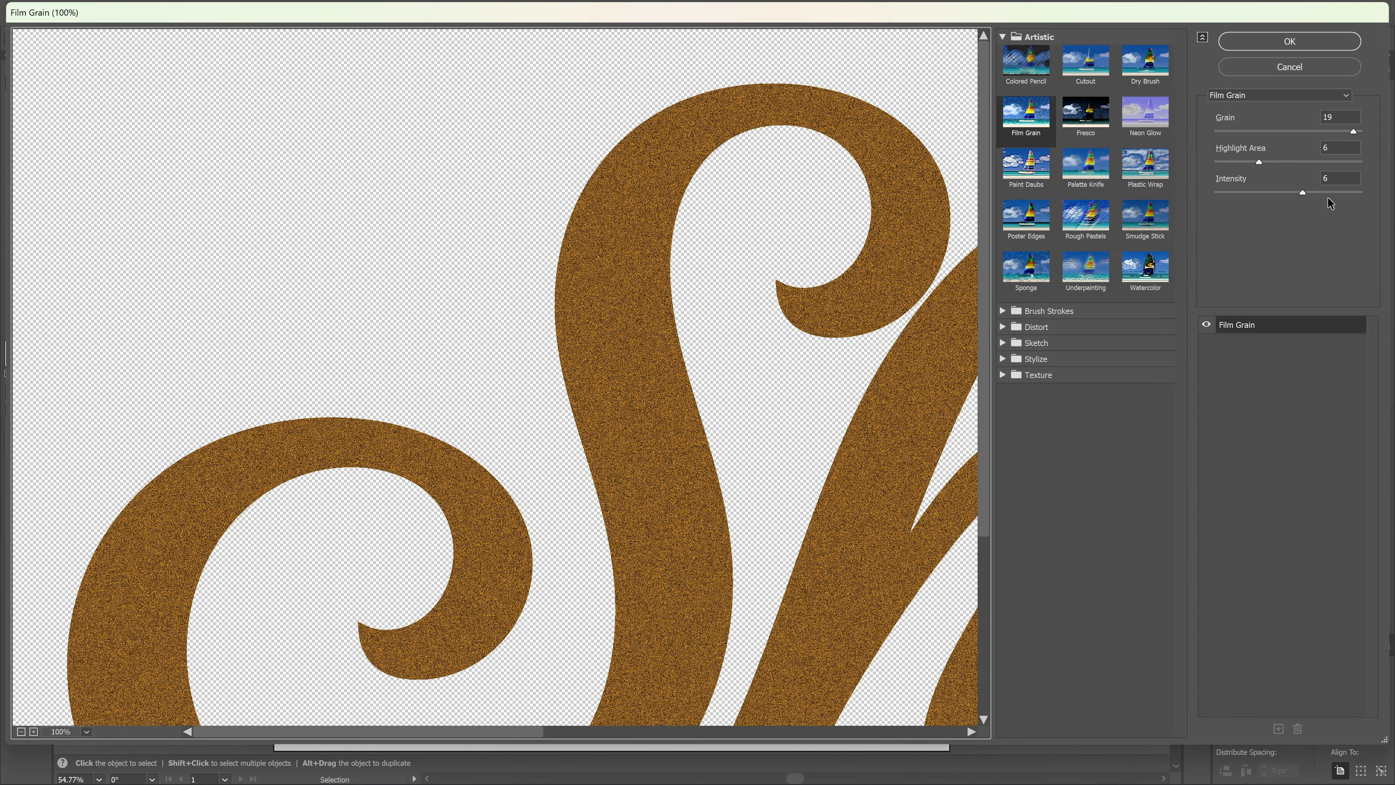
left_click(1280, 42)
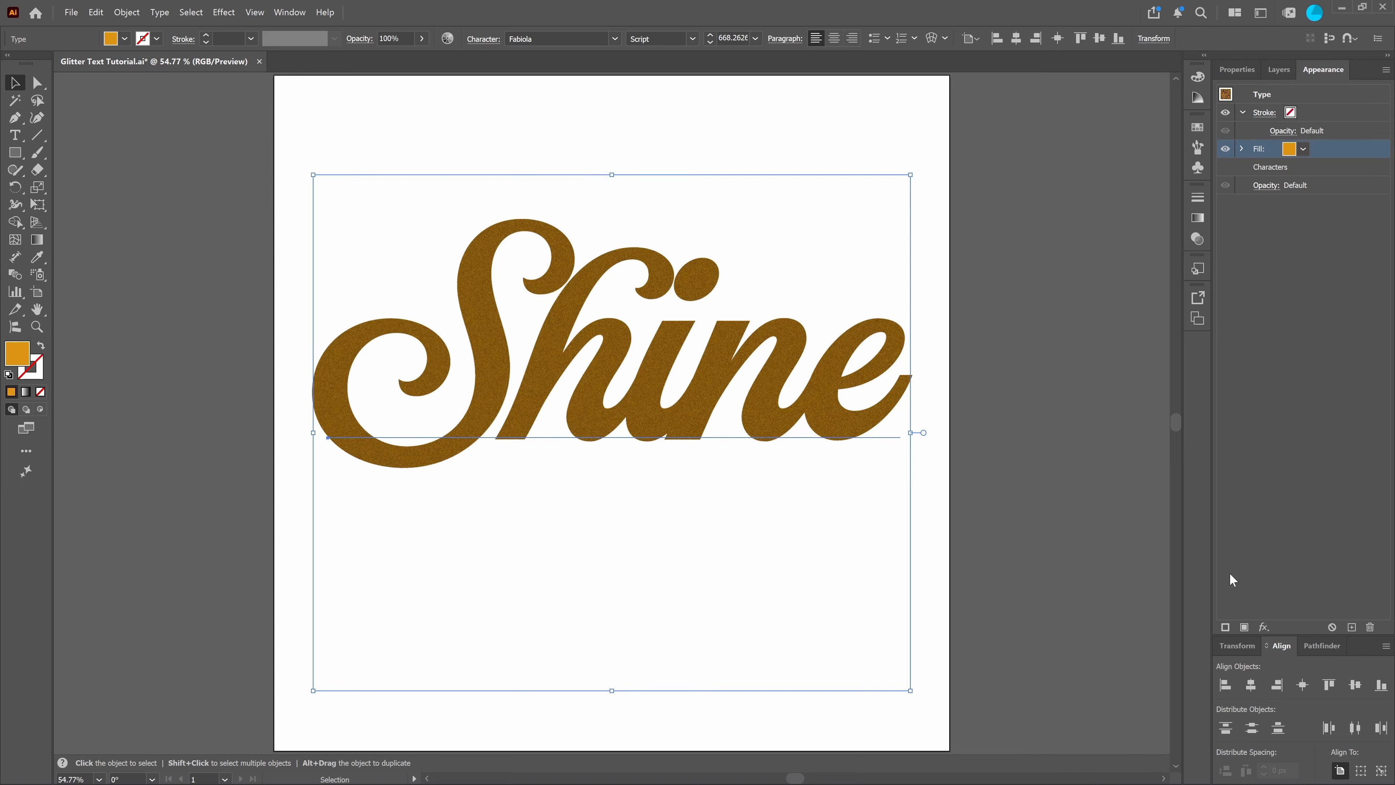
Step: Add a Spatter effect to the whole text object with Spray Radius 25 and Smoothness 1
left_click(1263, 627)
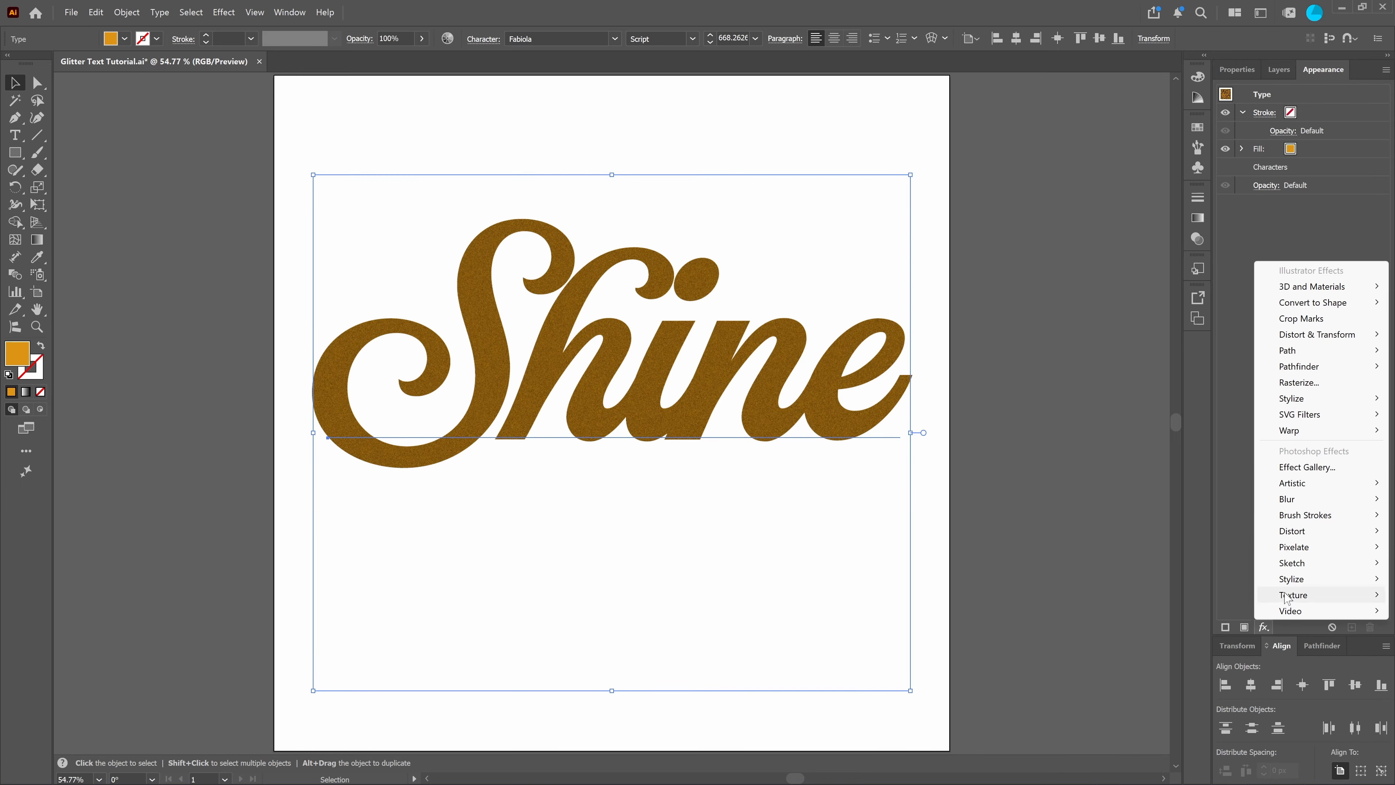
mouse_move(1274, 515)
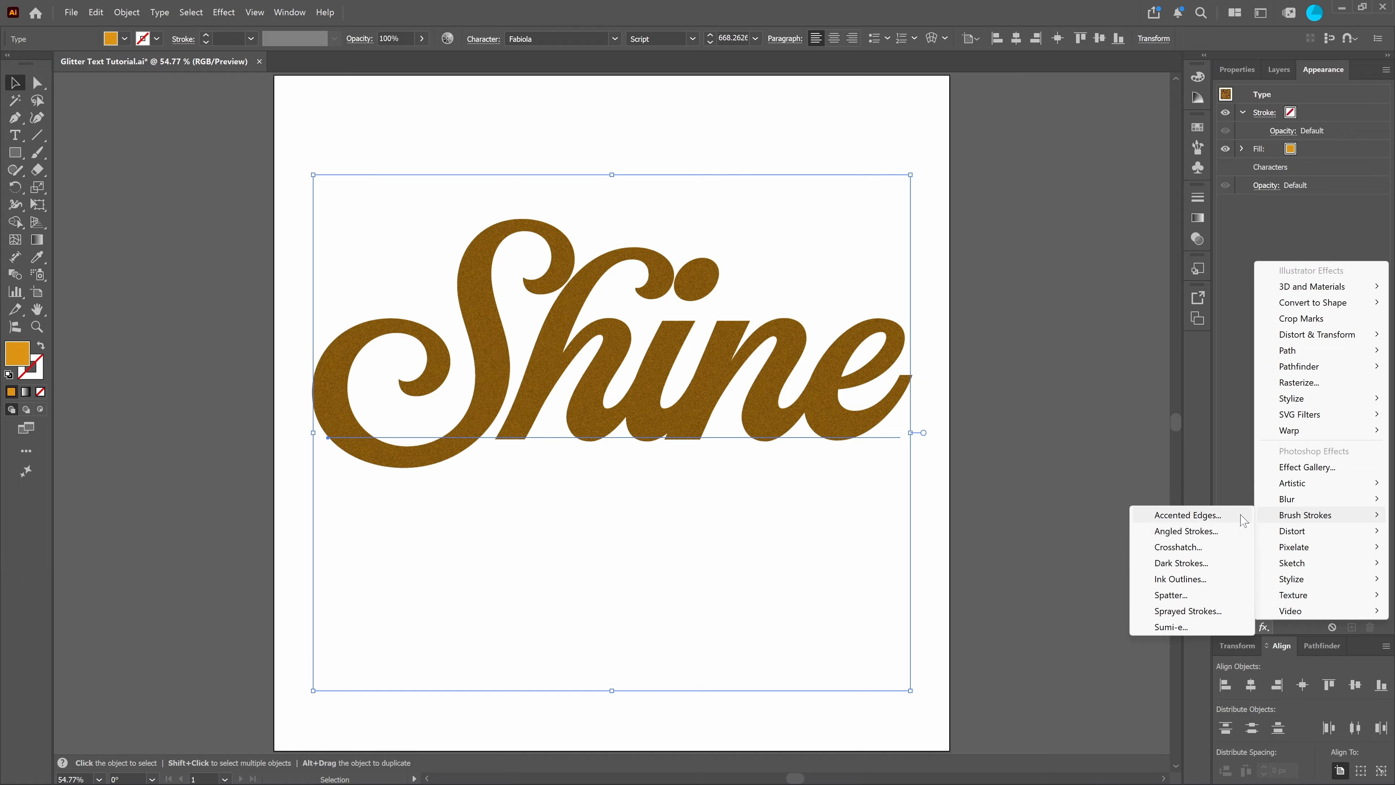
left_click(1169, 594)
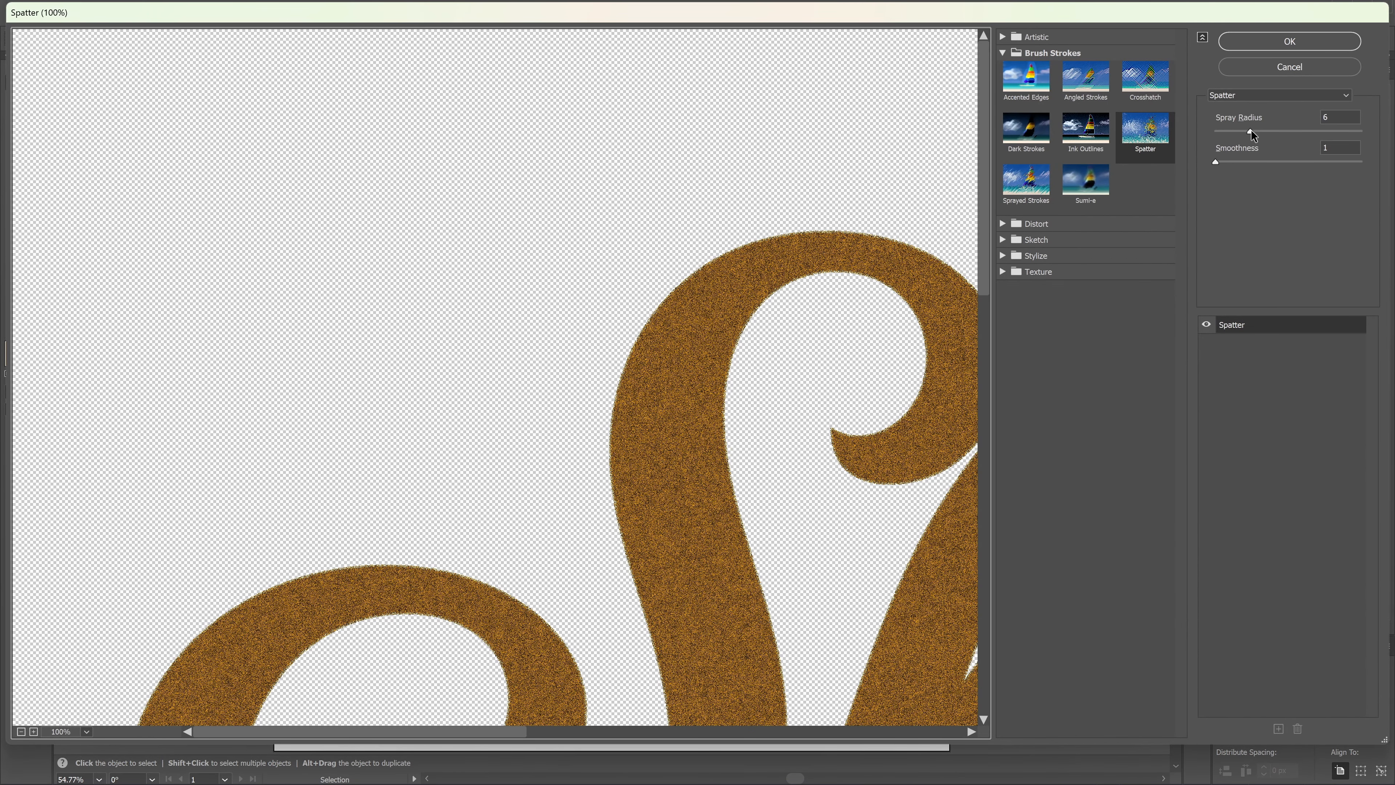
left_click_drag(1251, 131, 1334, 135)
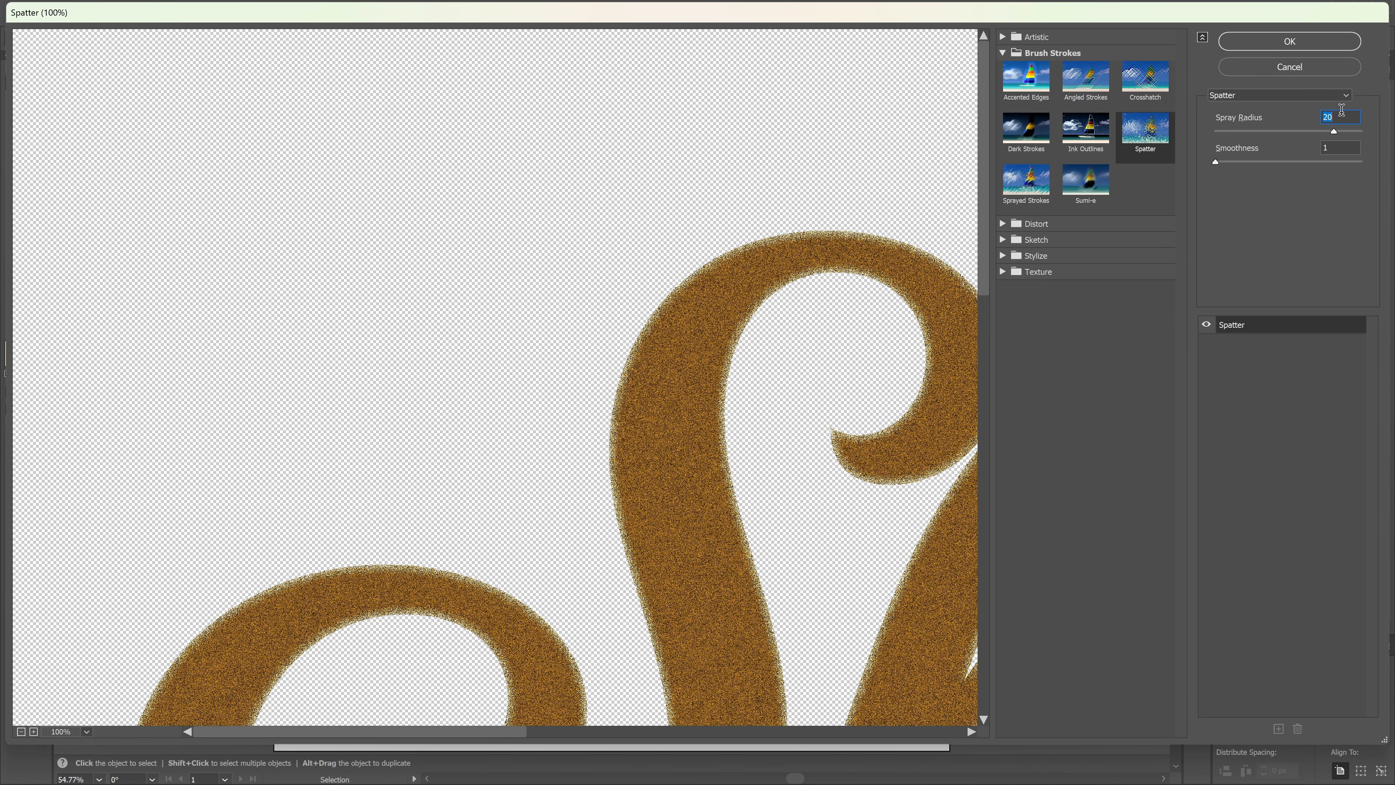
type("25")
key("Tab")
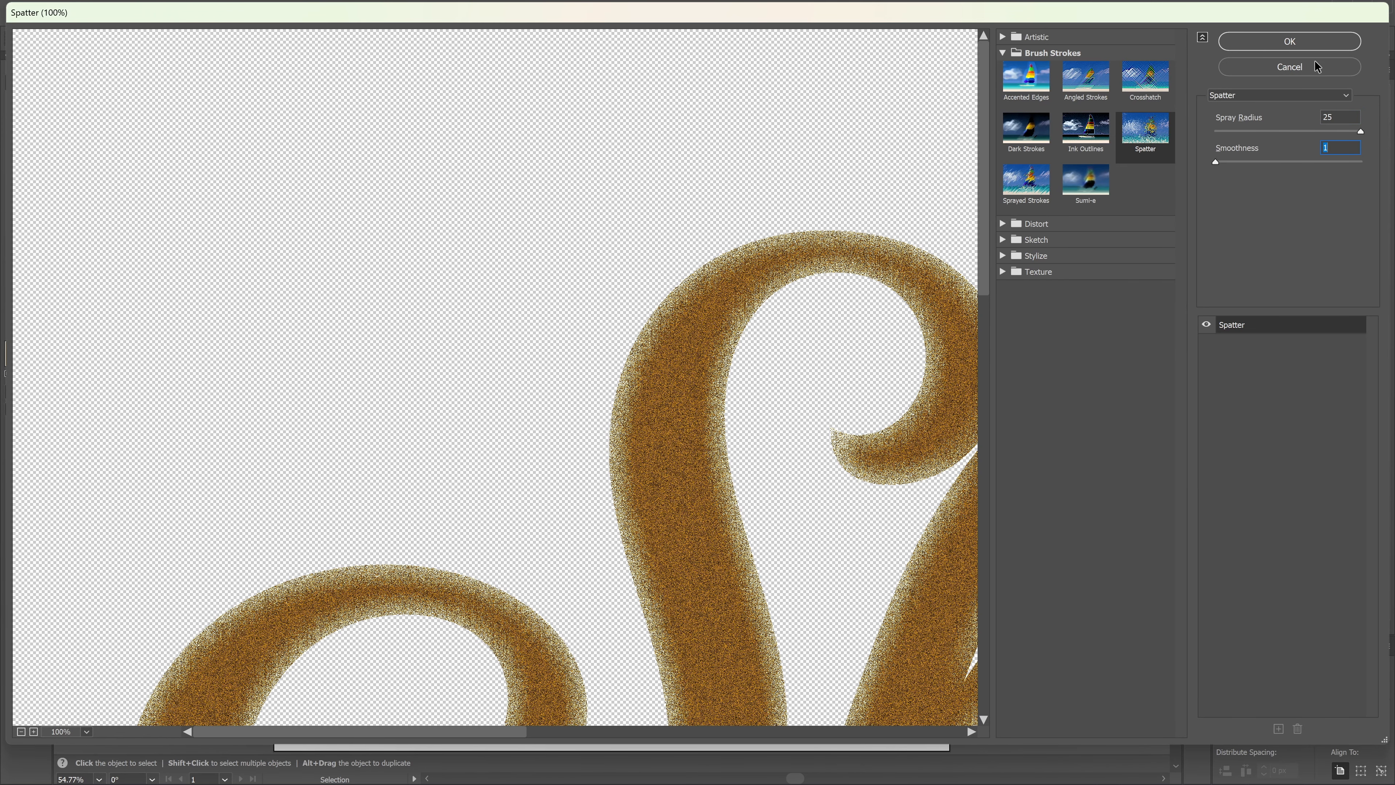
left_click(1290, 41)
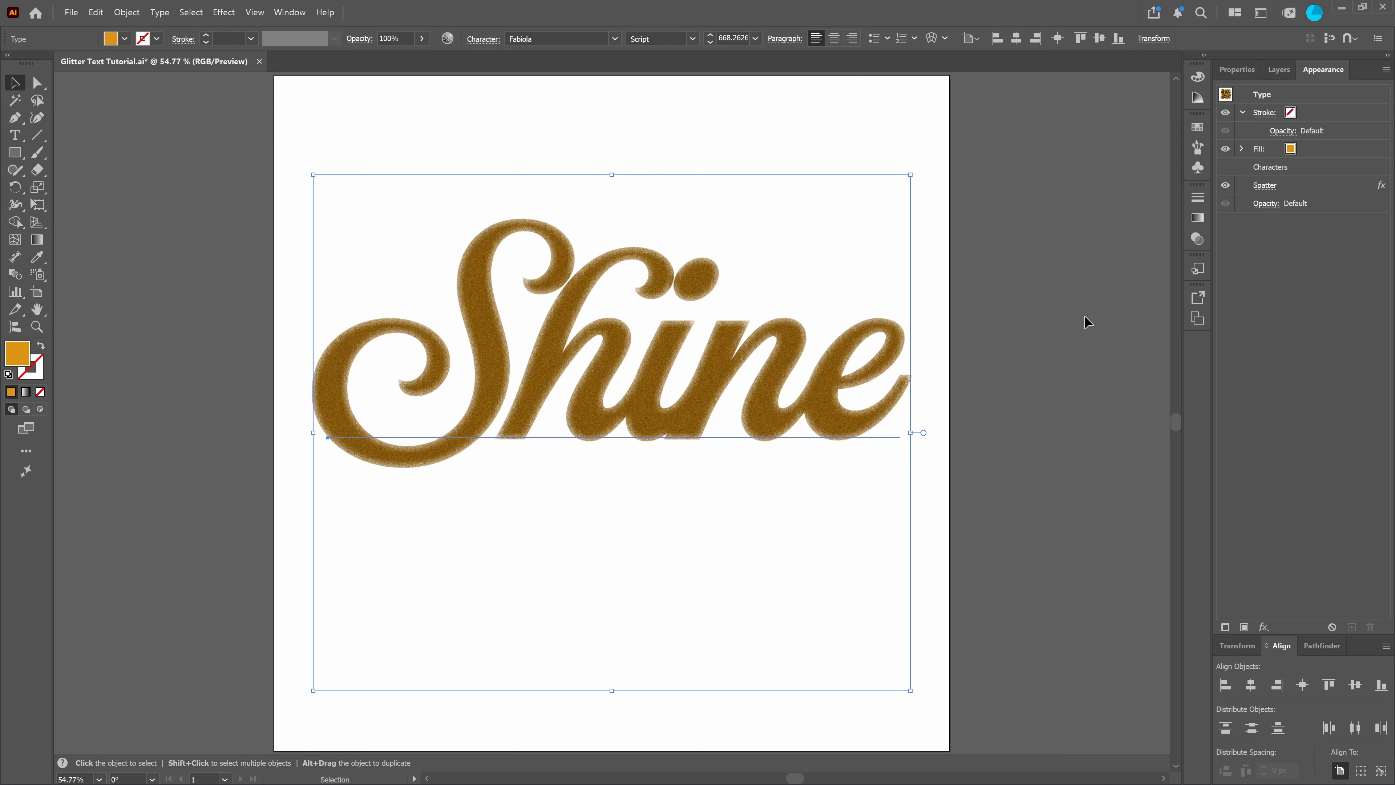
Step: Add a Craquelure effect to the whole text with Crack Spacing 14, Crack Depth 9 and Crack Brightness 9
left_click(1264, 628)
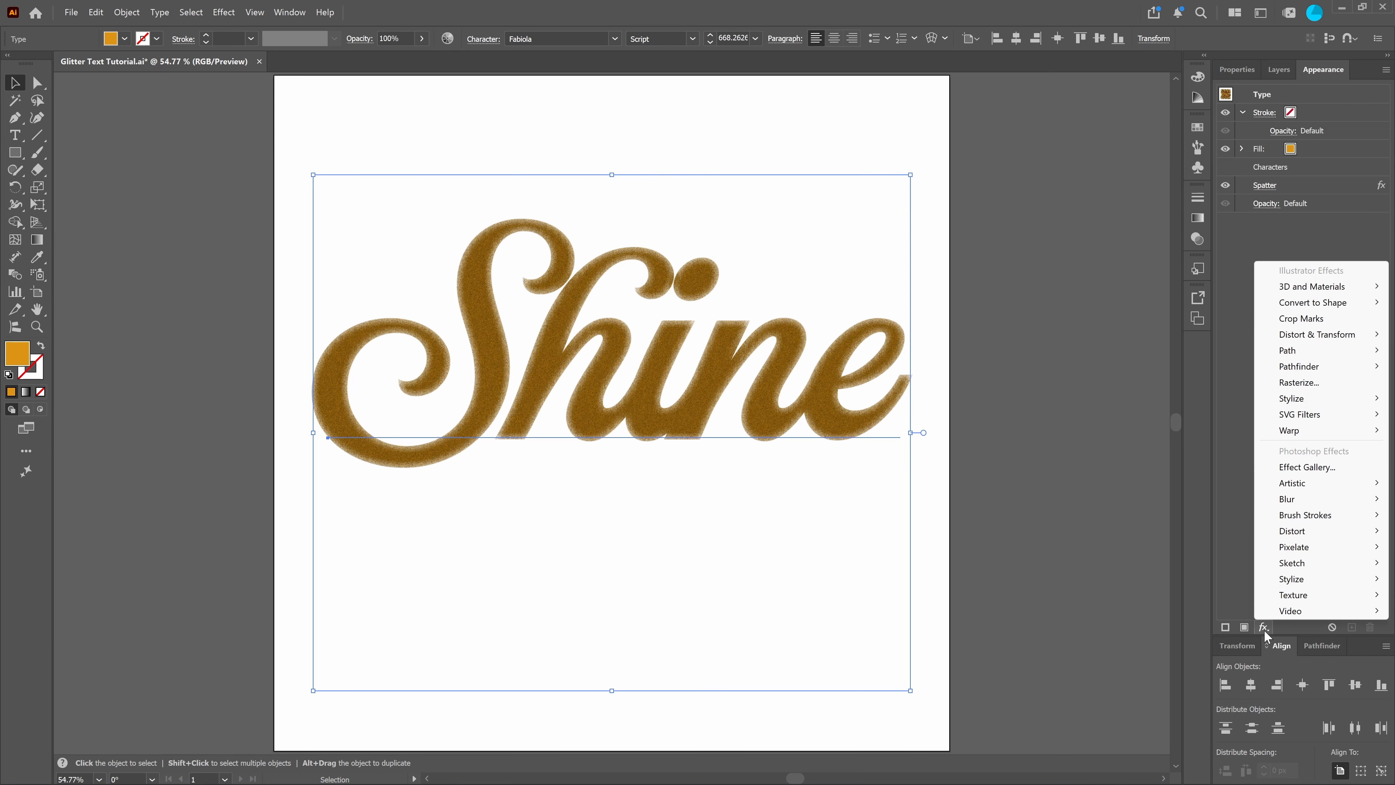
mouse_move(1290, 596)
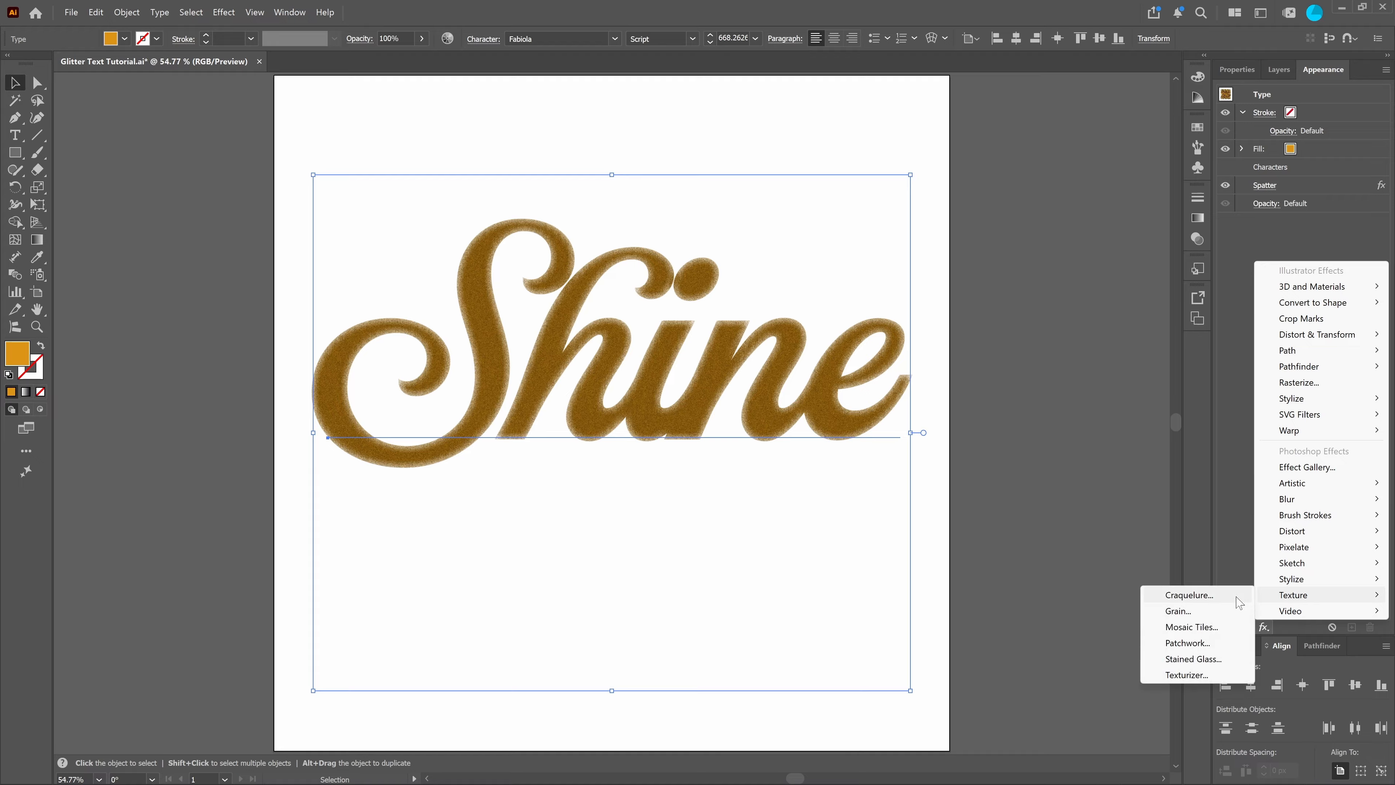
left_click(1192, 595)
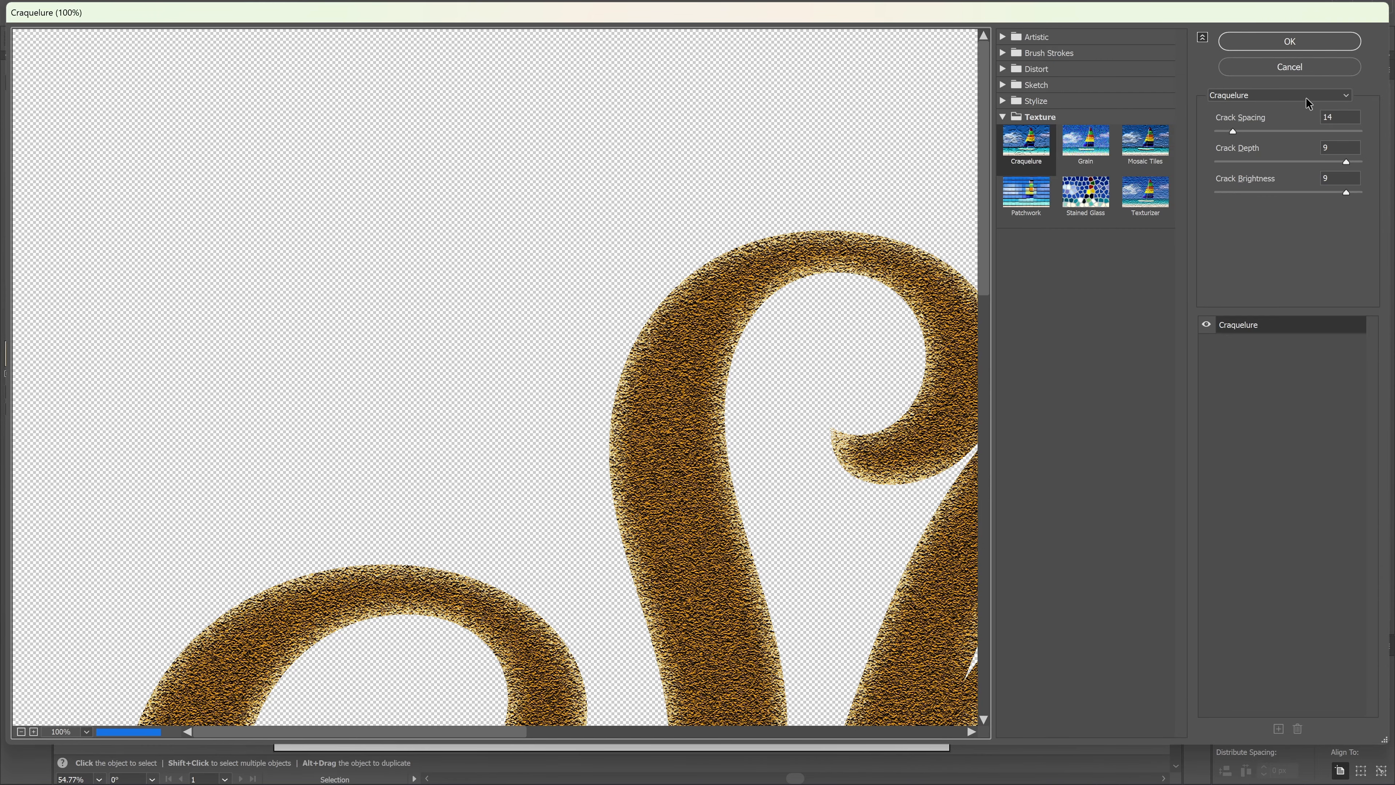
left_click(1354, 116)
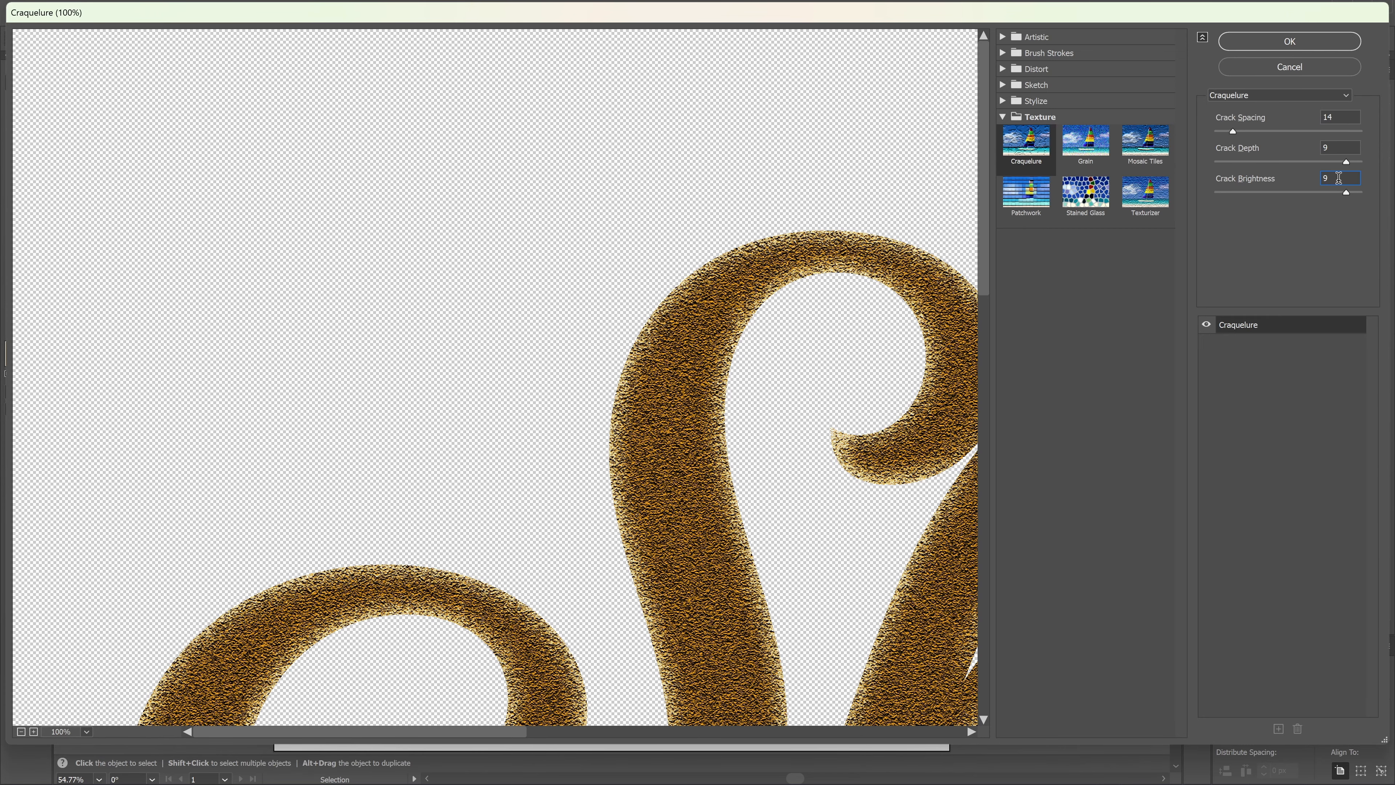
left_click(1313, 44)
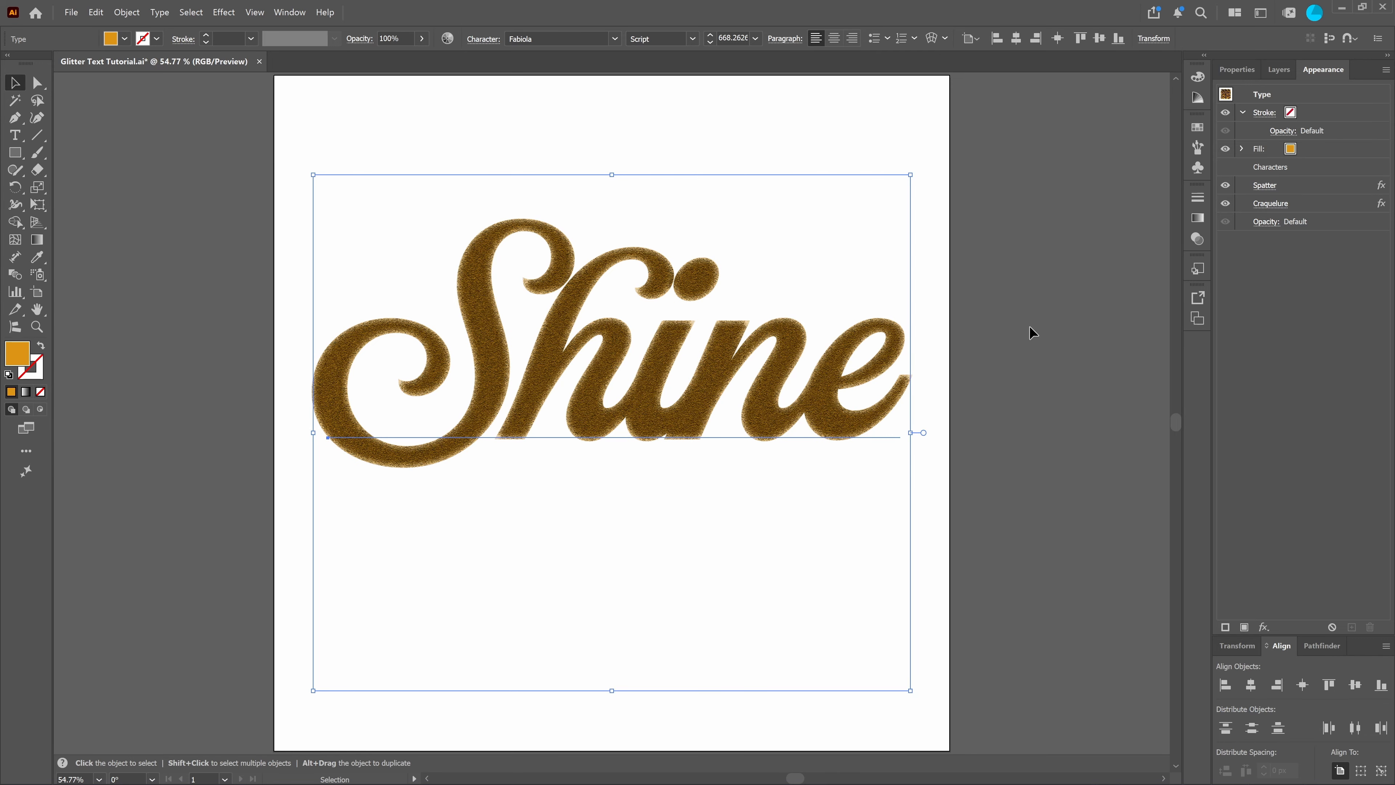
Step: Add a Stained Glass effect to the whole text with Cell Size 3, Border Thickness 1 and Light Intensity 0
left_click(1263, 627)
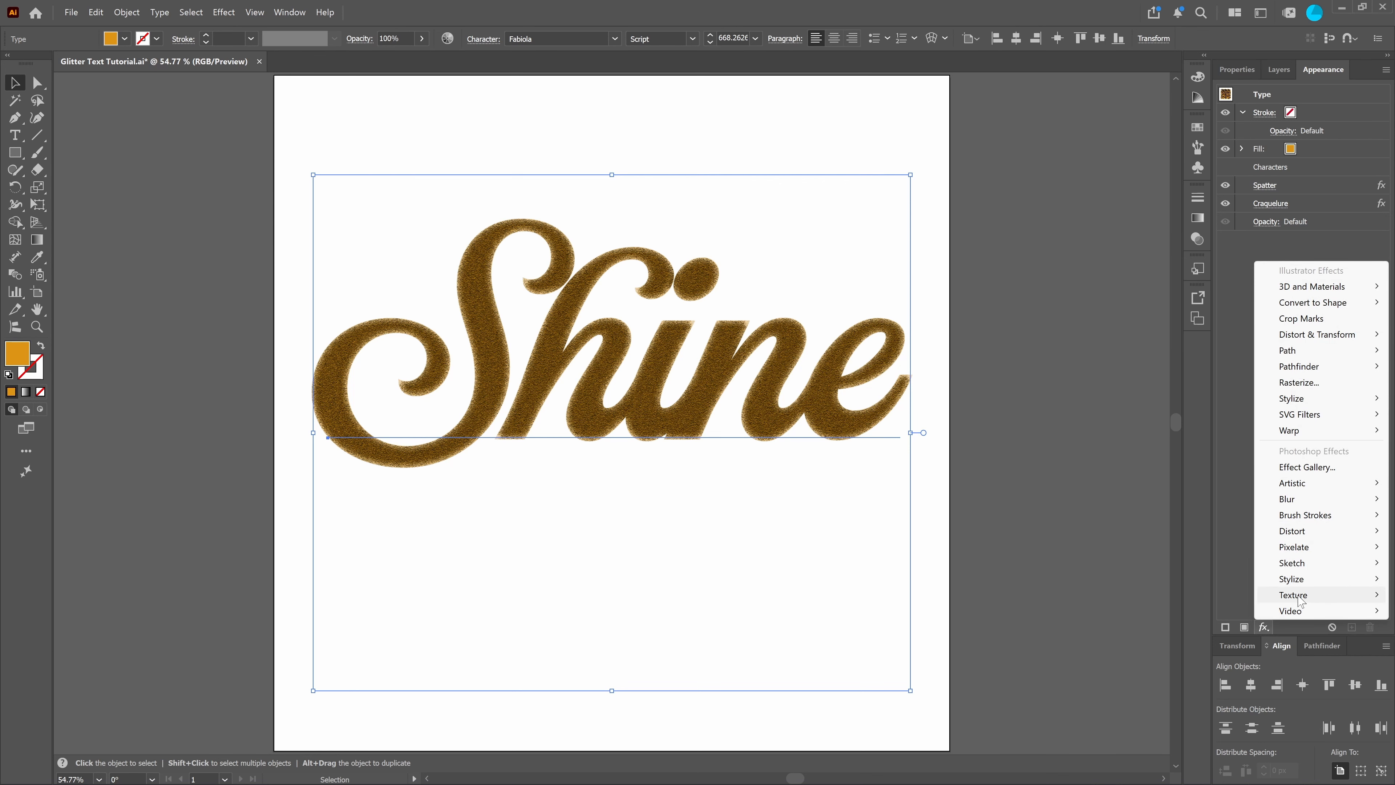
mouse_move(1299, 601)
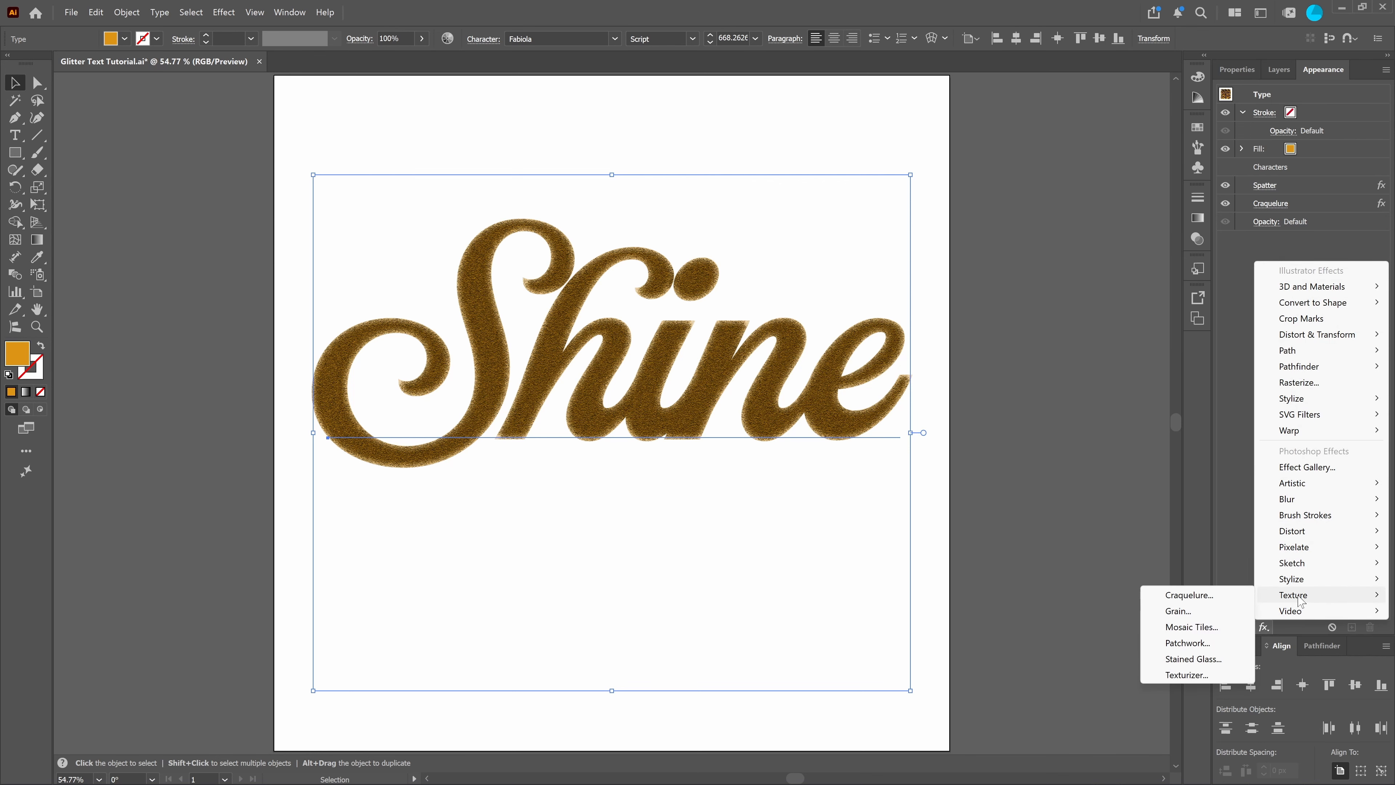
left_click(1191, 659)
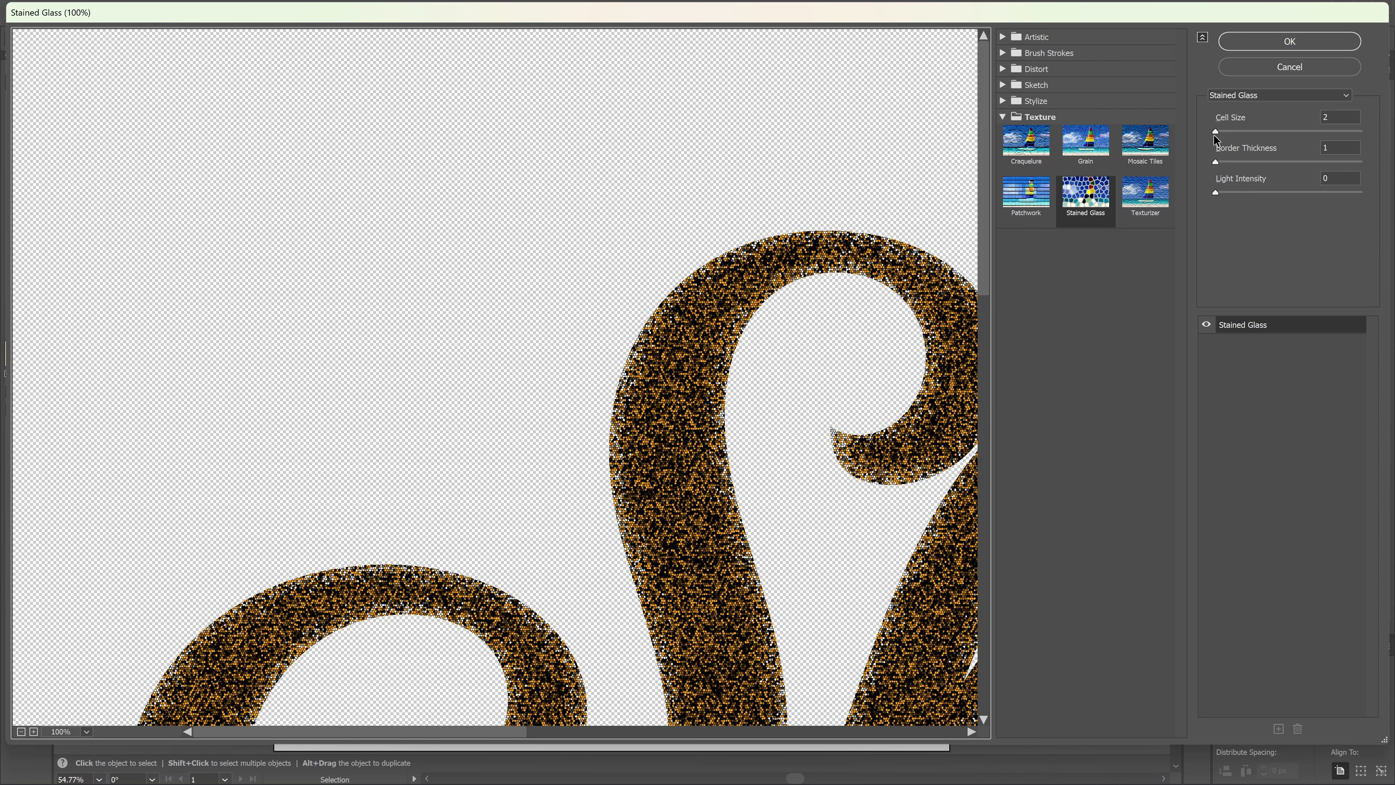
left_click_drag(1216, 135, 1265, 133)
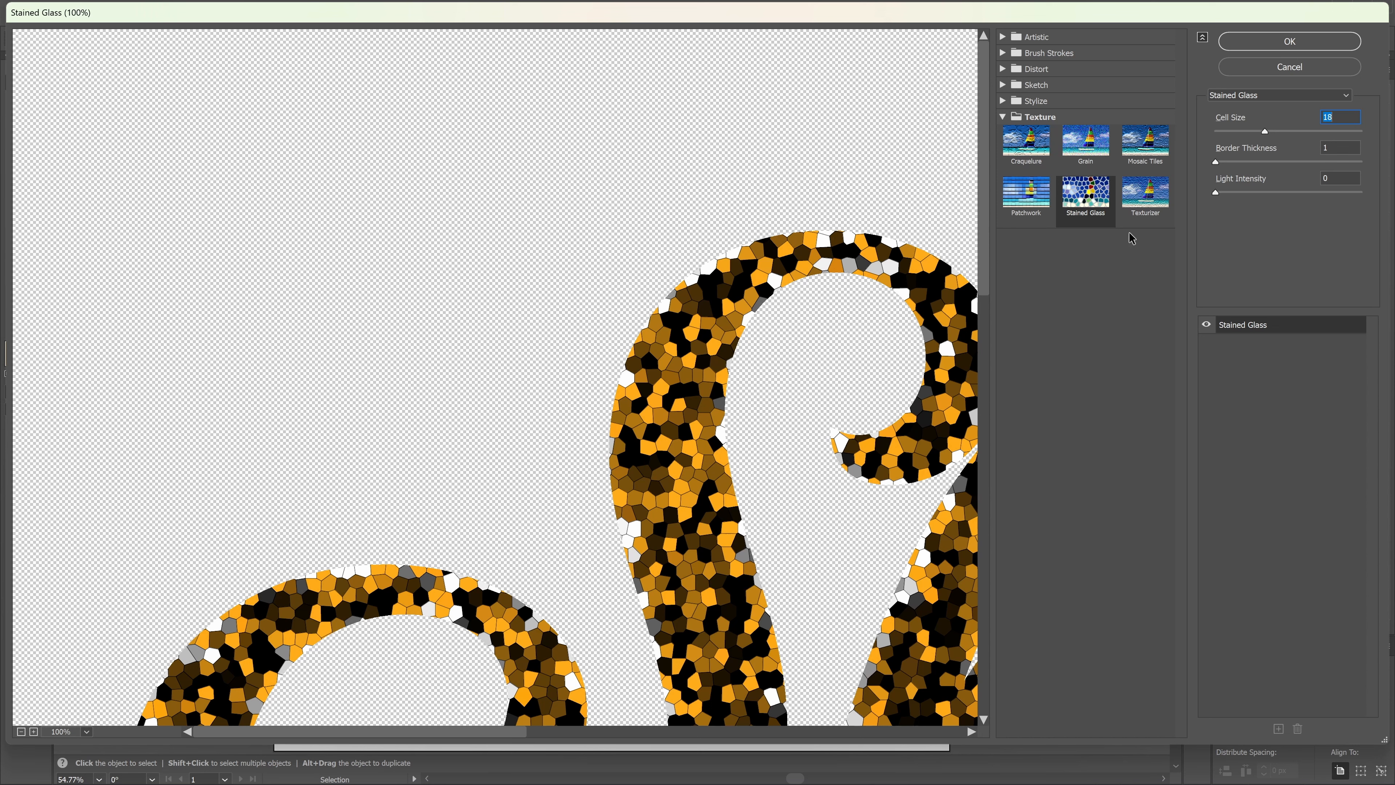
type("3")
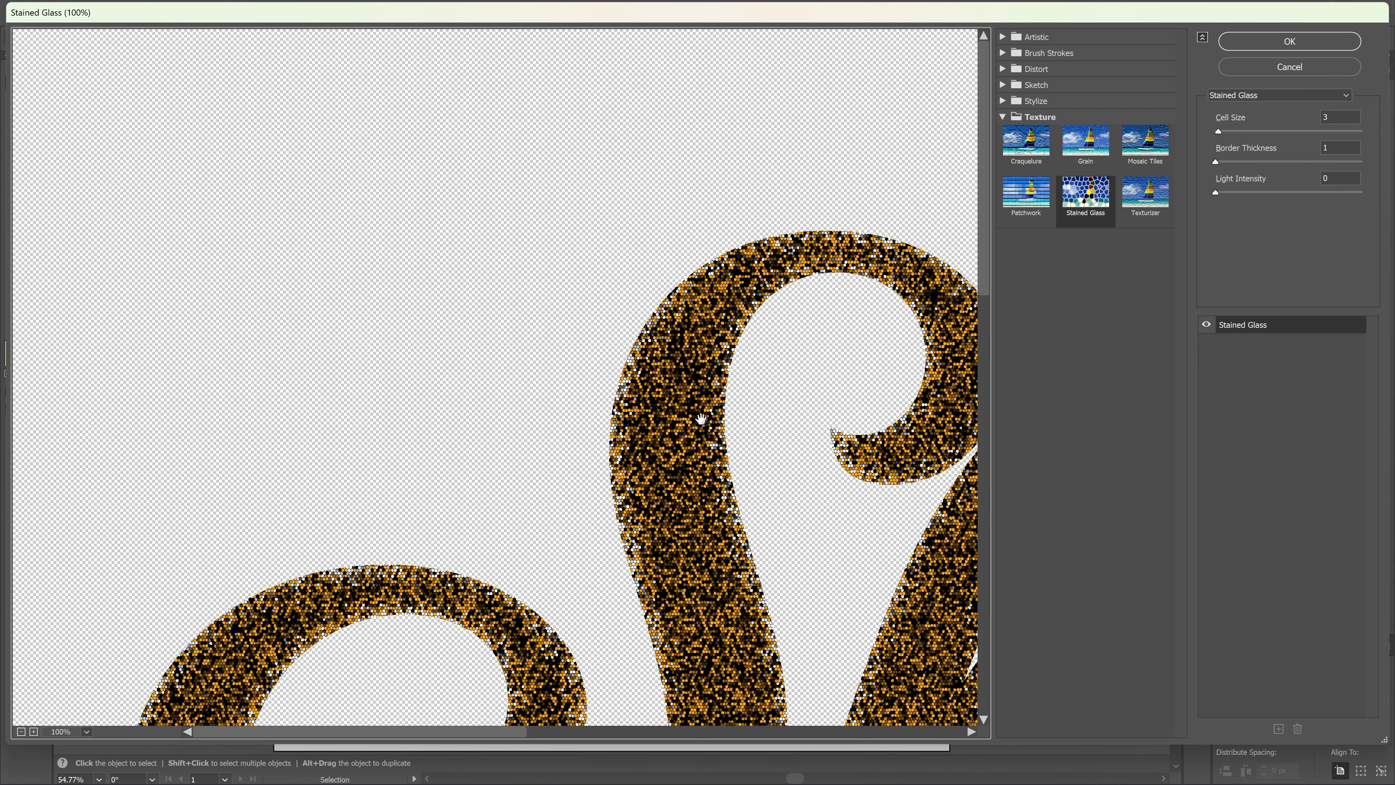
left_click(1299, 40)
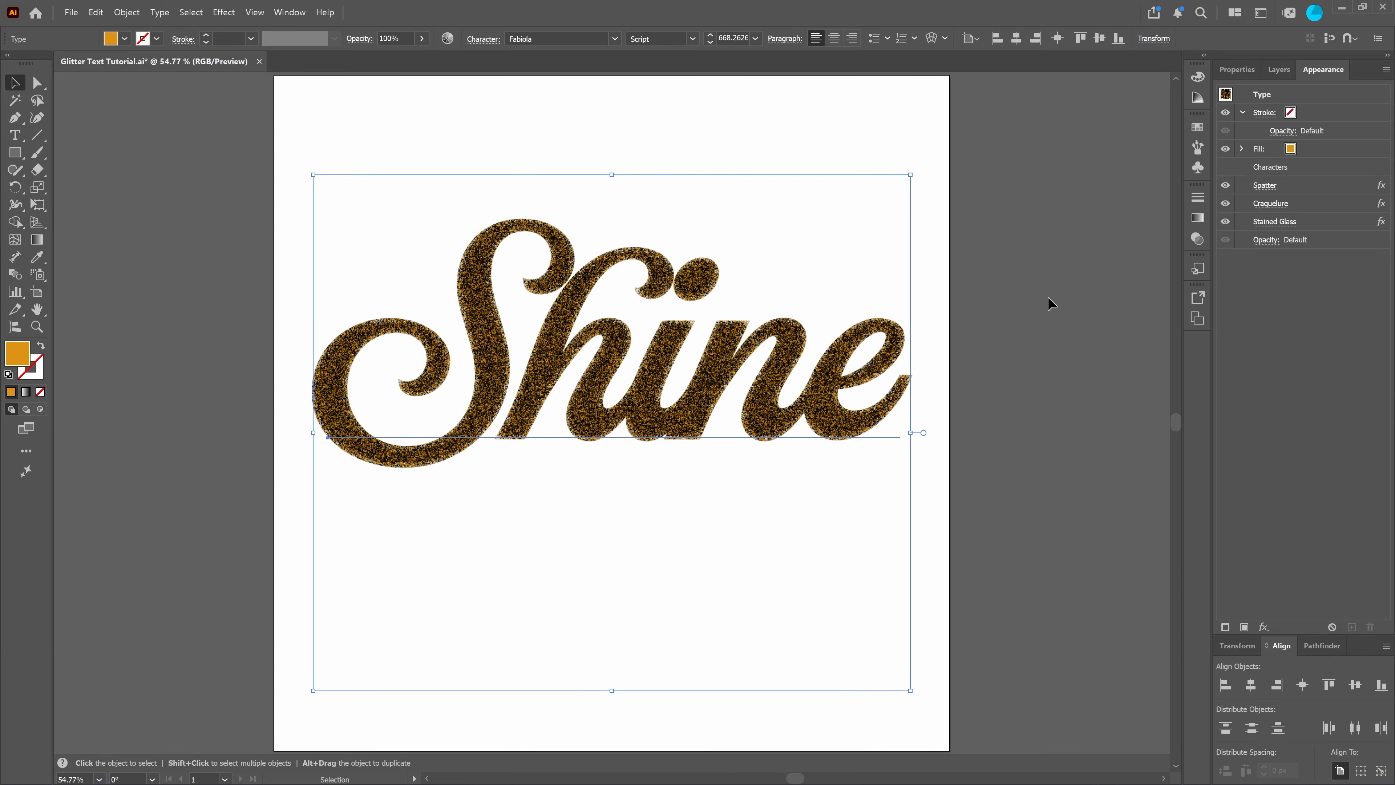
Step: Add an Inner Glow effect to the whole text with Overlay mode, colour ffbe1d, 70% opacity, 5 px blur and Center
left_click(1263, 626)
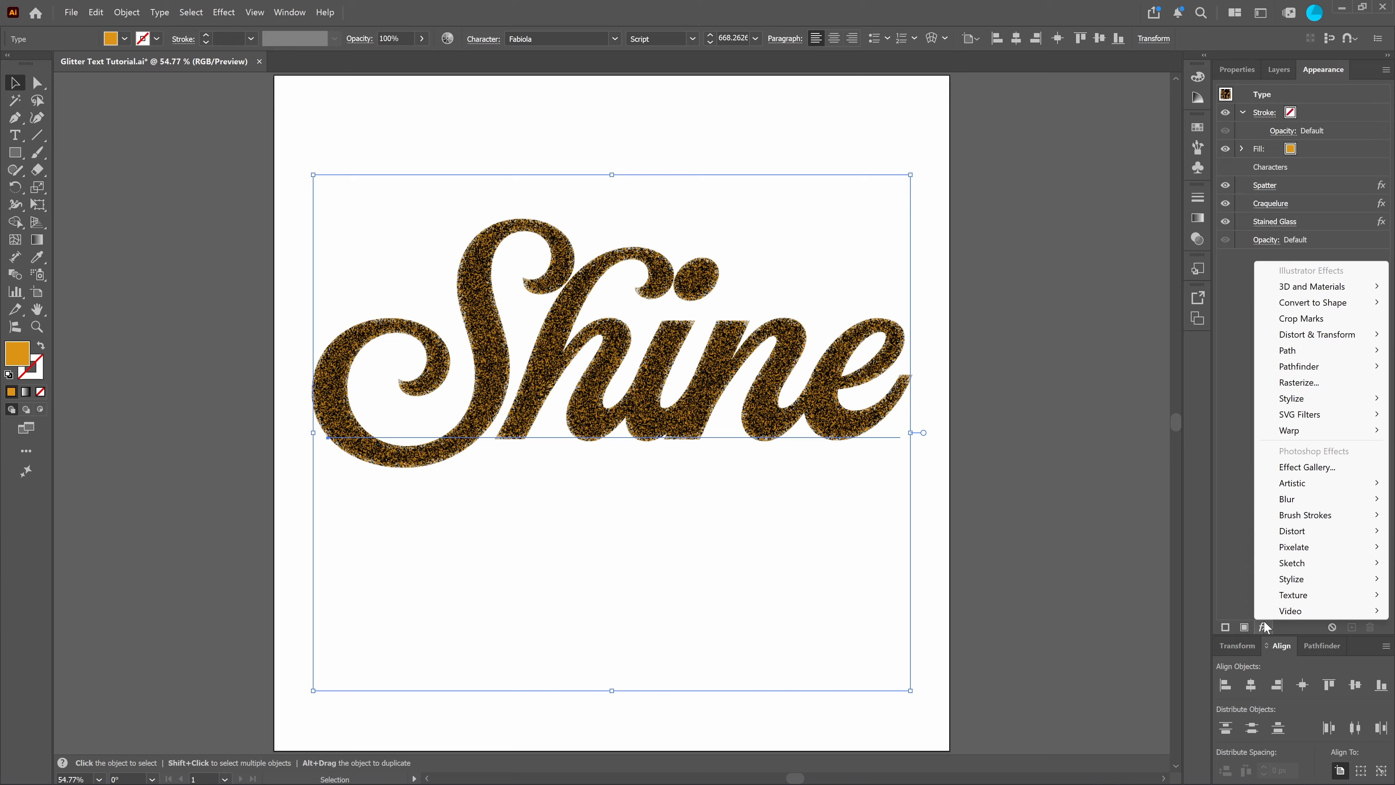
mouse_move(1317, 400)
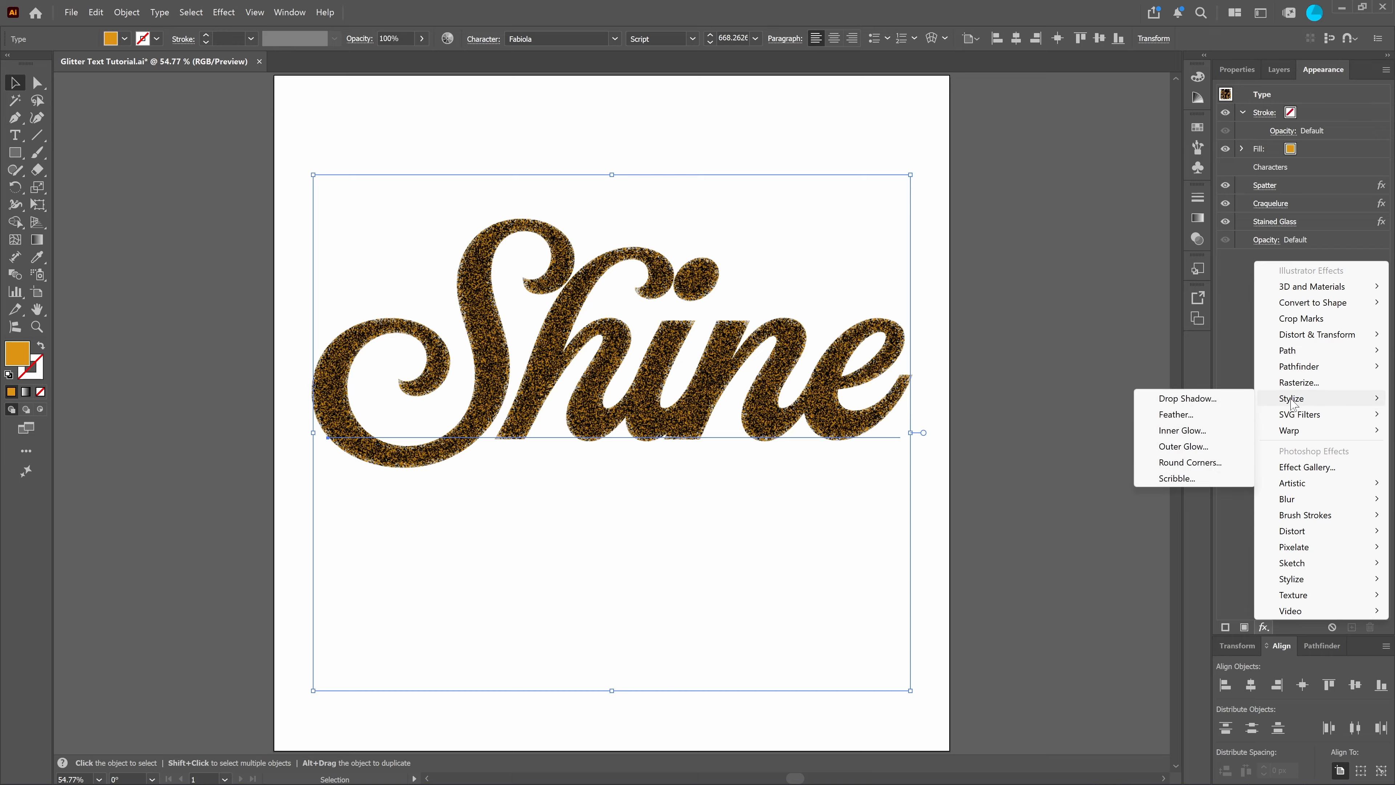
left_click(1189, 432)
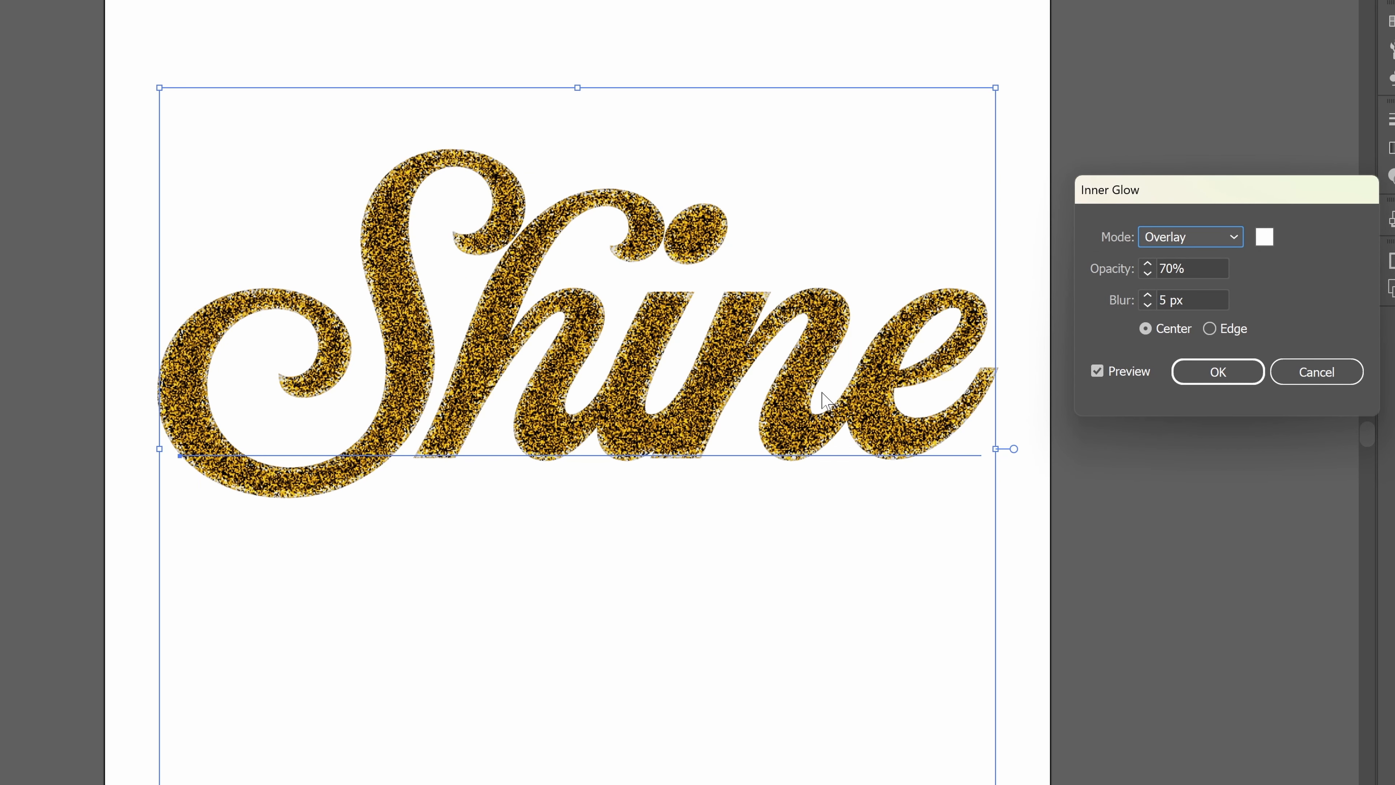
left_click(1170, 242)
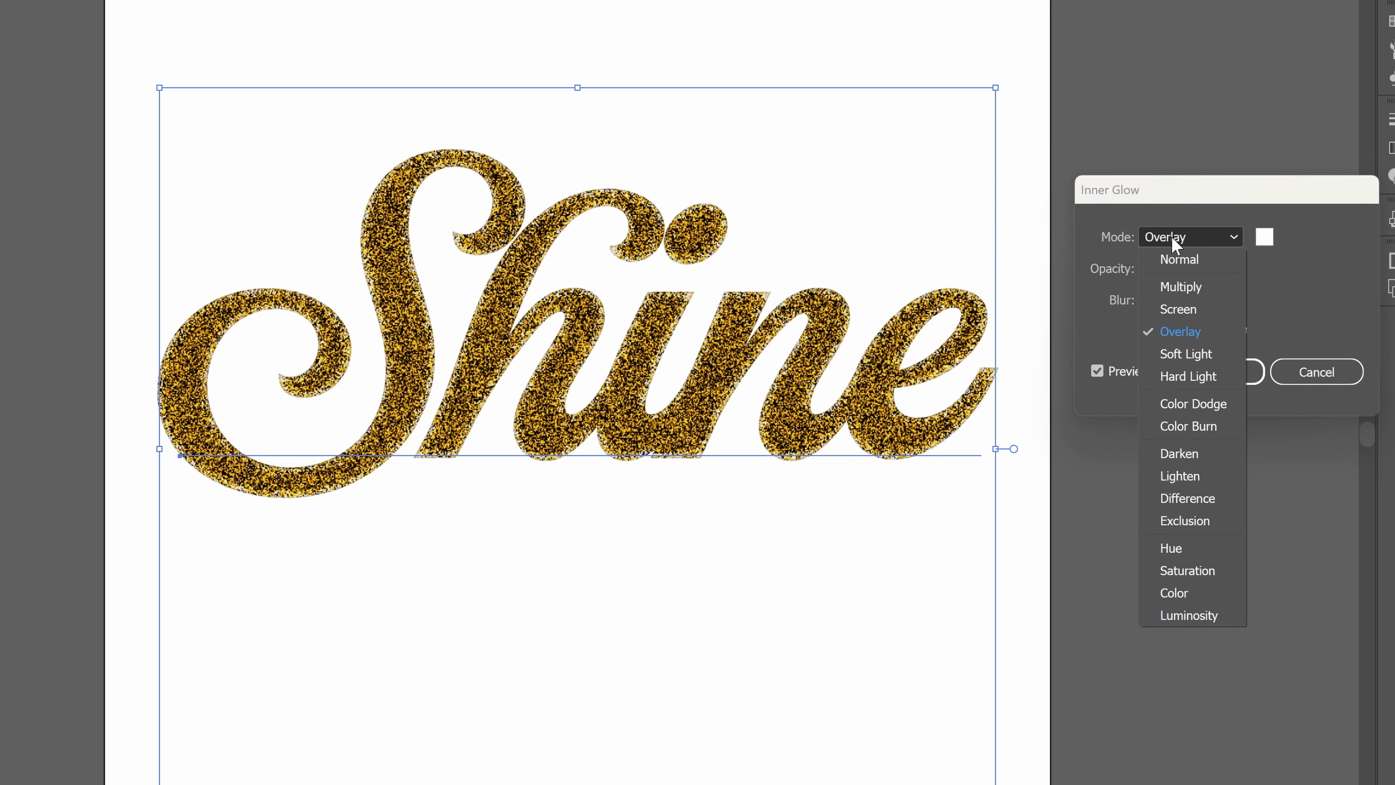
left_click(1170, 242)
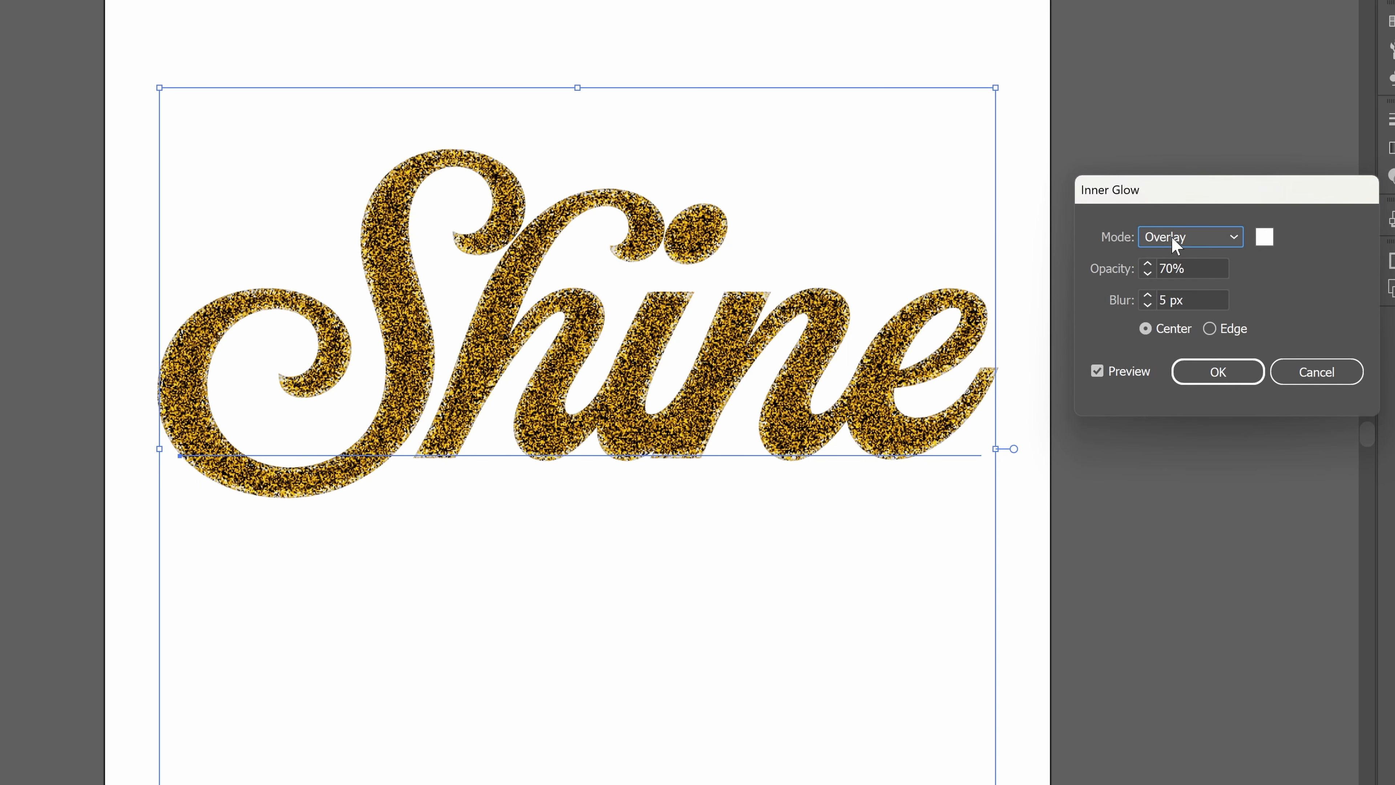
left_click(1264, 237)
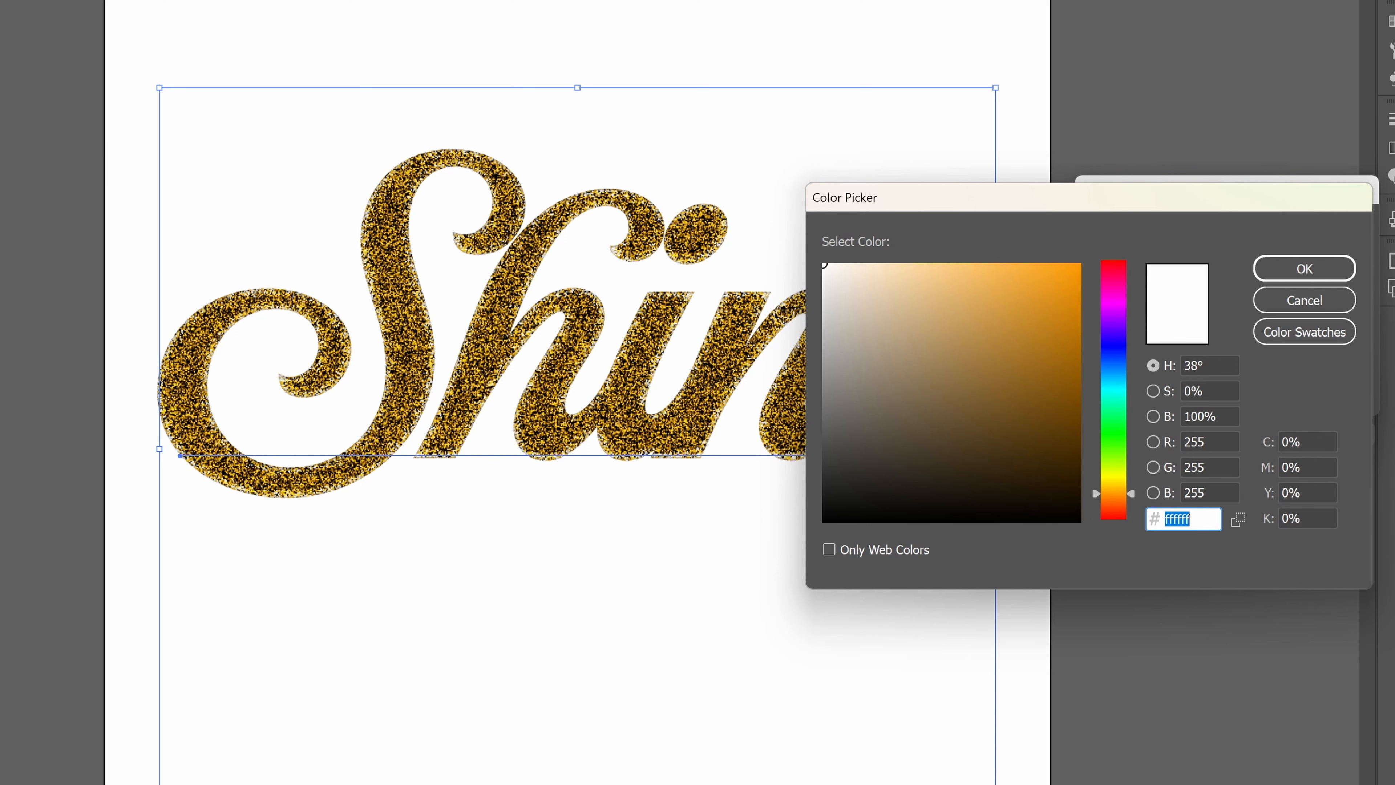
type("ffbe1d")
key("Tab")
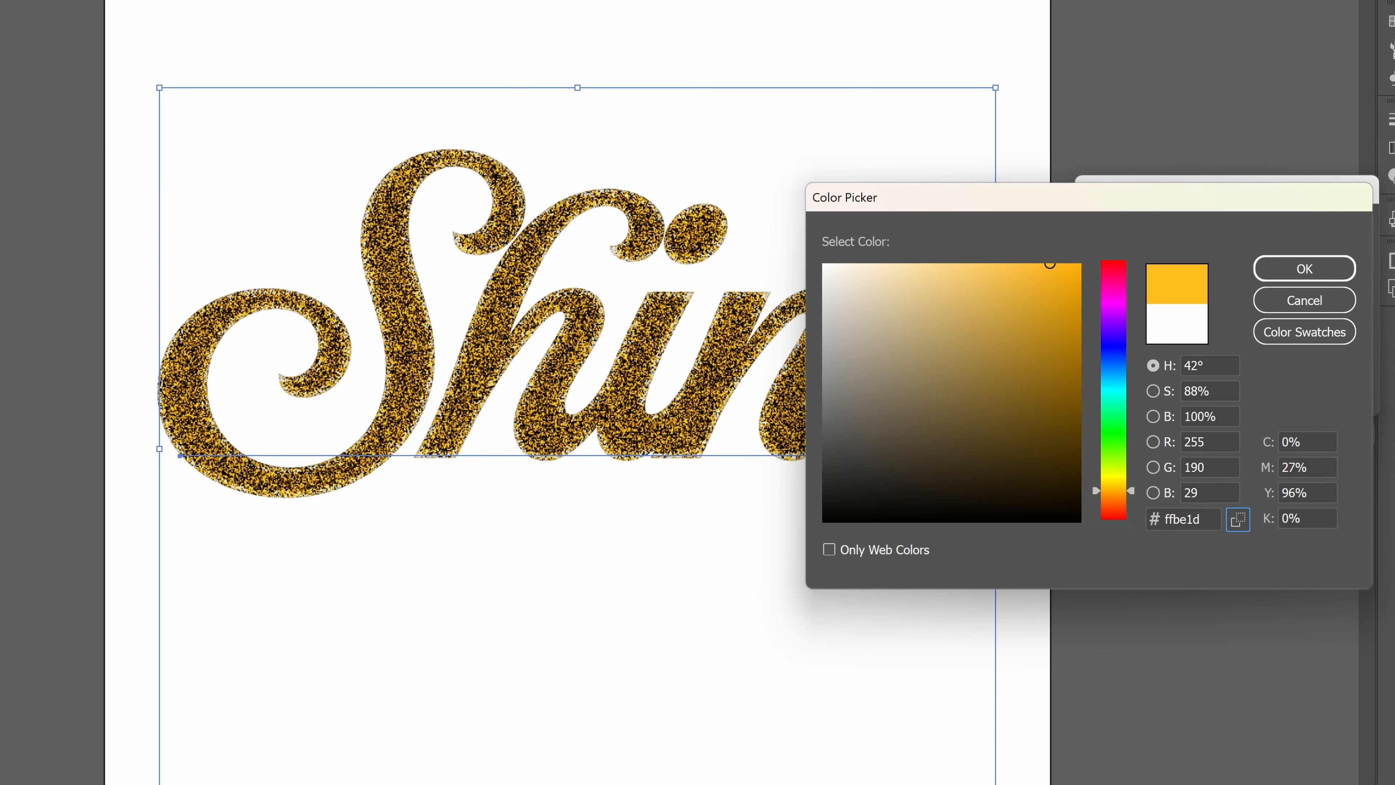
key("Return")
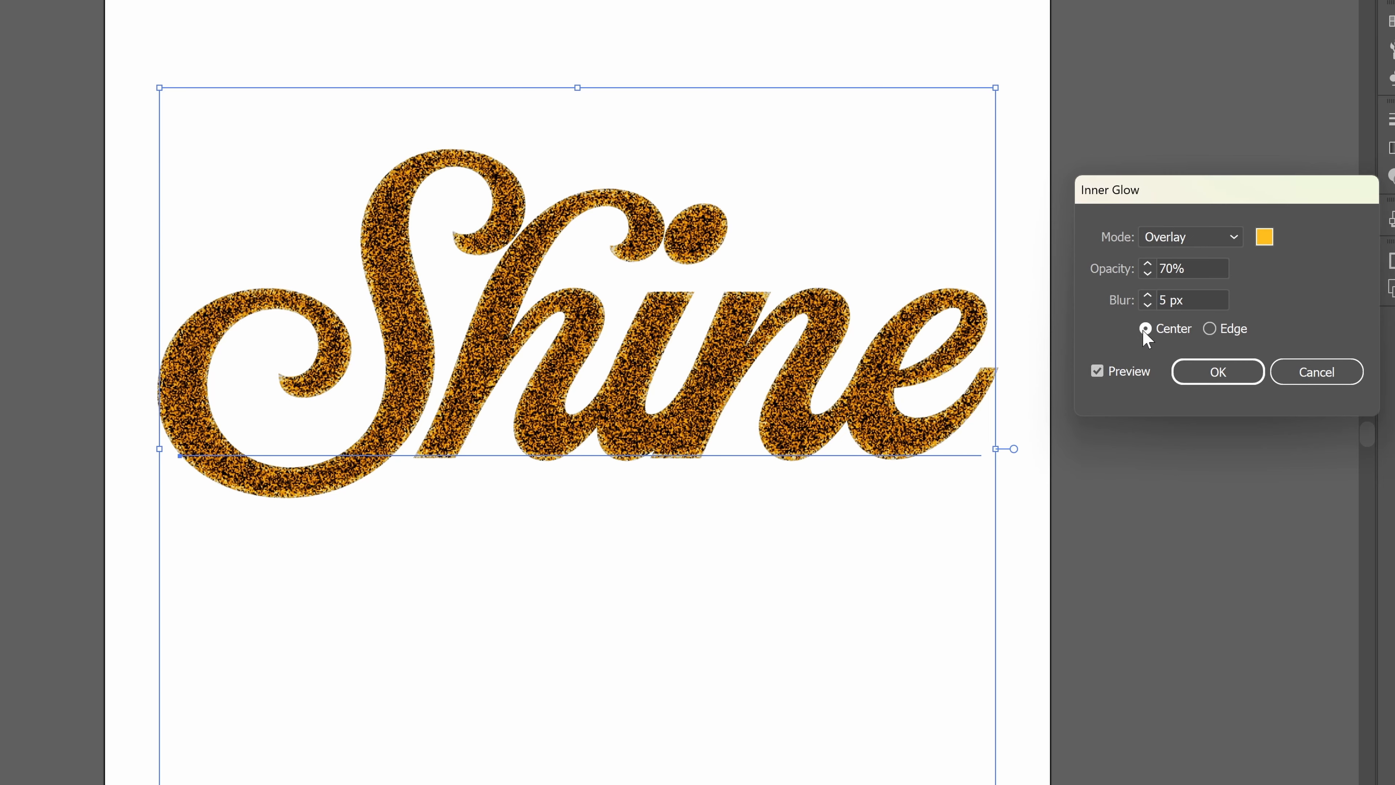
left_click(1215, 371)
left_click(992, 40)
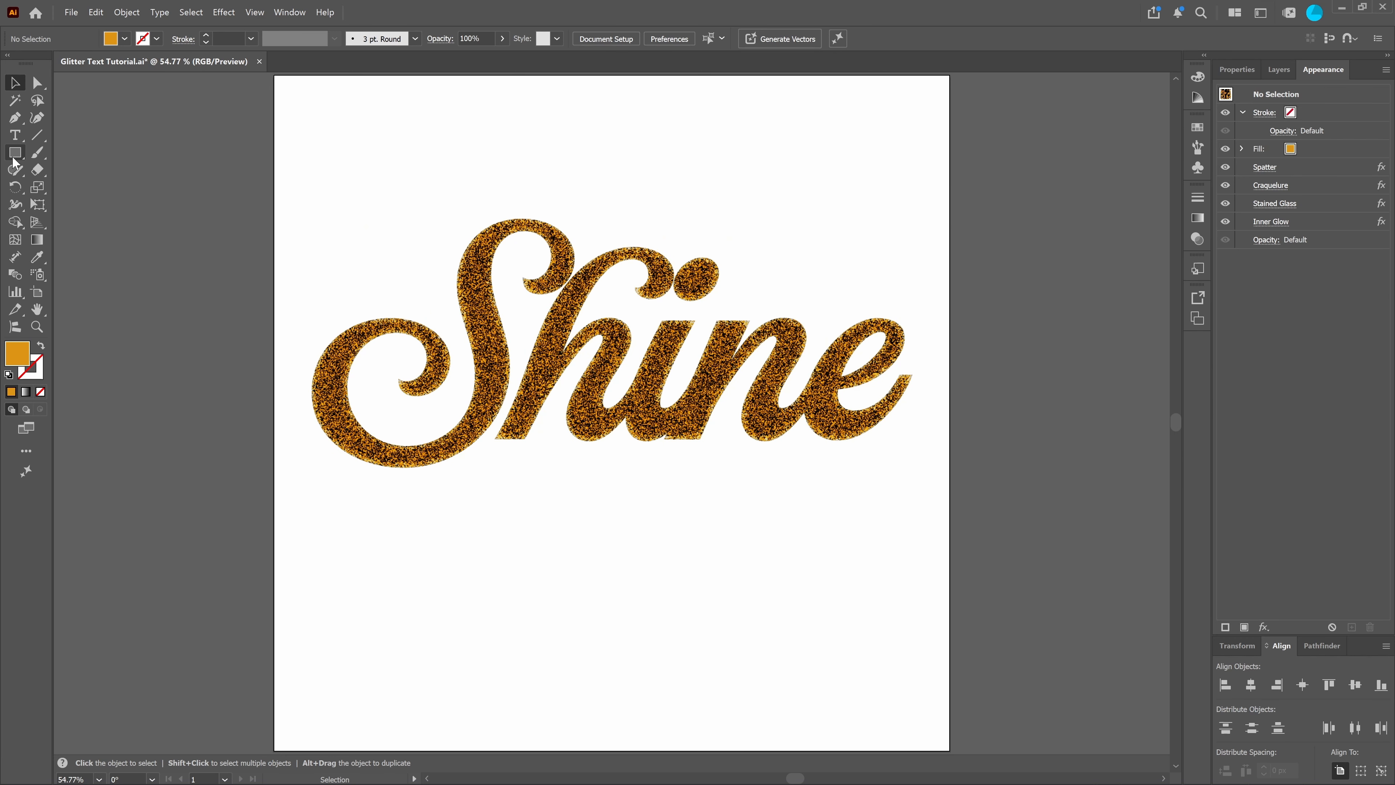
Step: Create an artboard-sized rectangle and fill it with black (000000)
left_click(14, 154)
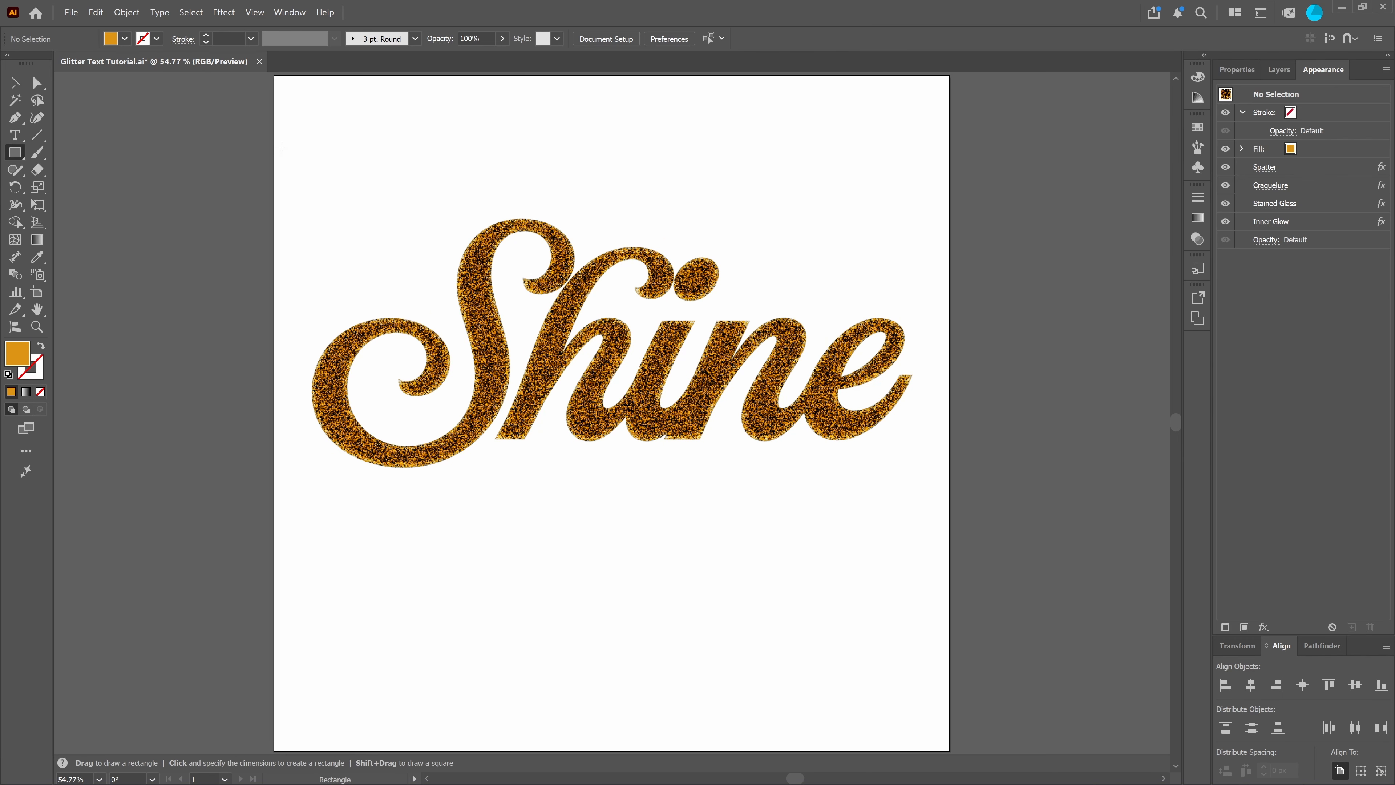
left_click(283, 150)
key("Return")
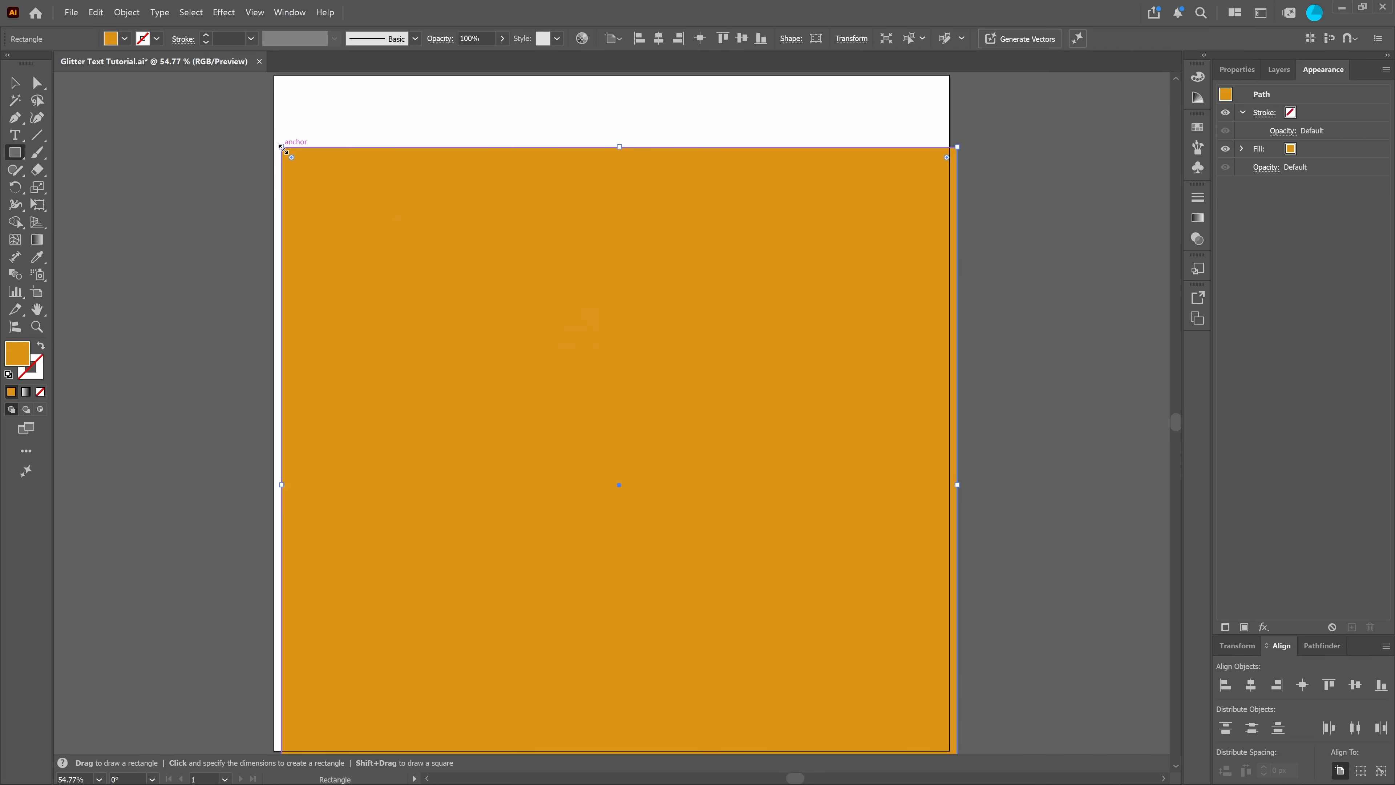
double_click(21, 355)
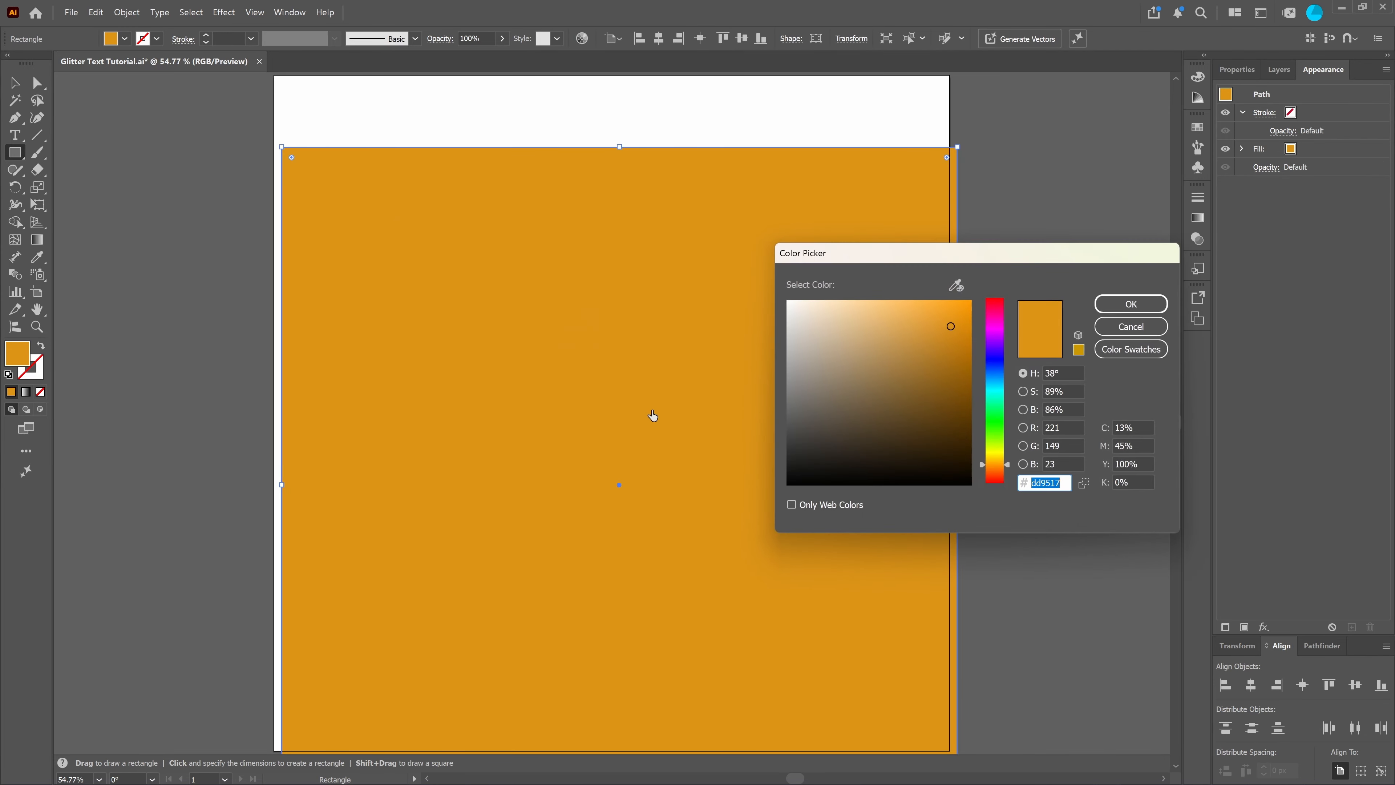
type("000000")
key("Return")
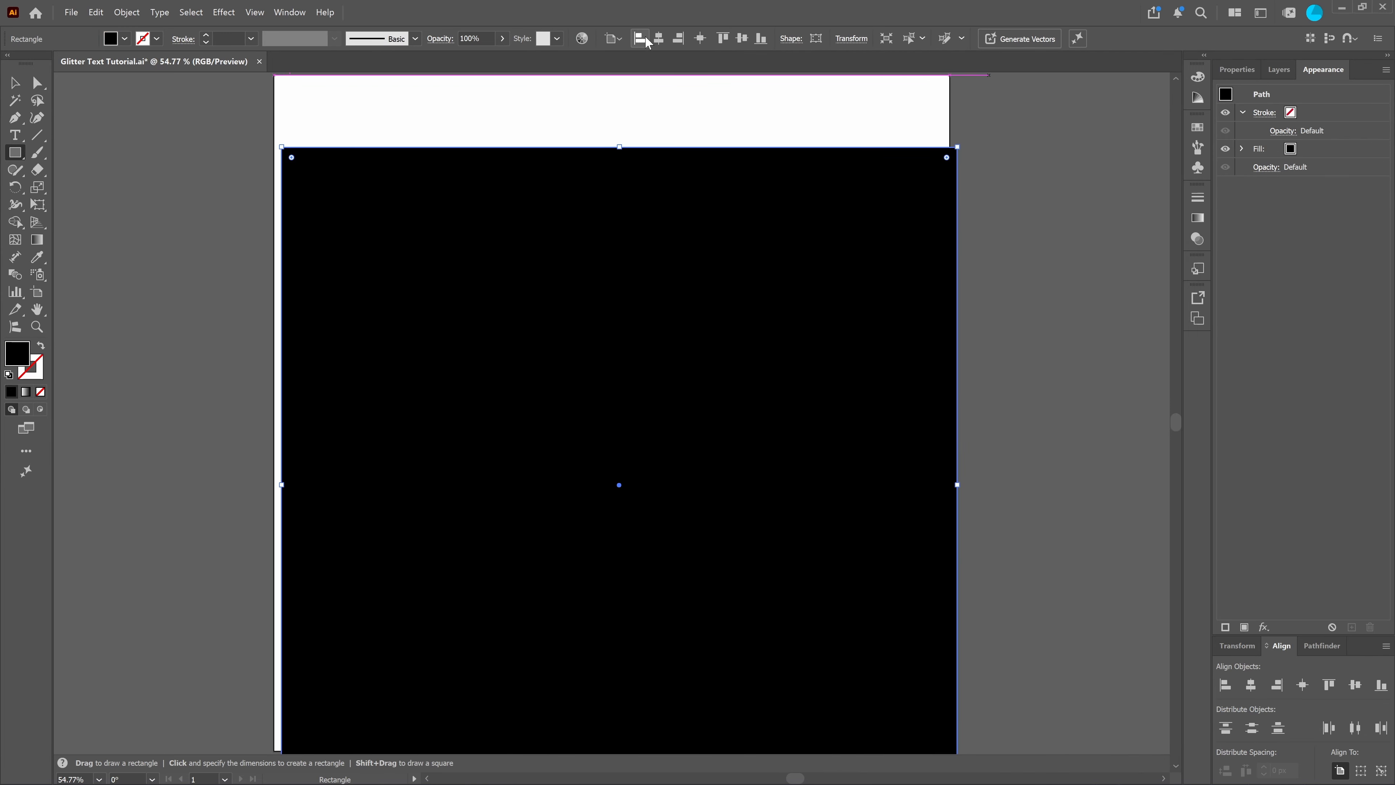
Step: Centre the black rectangle on the artboard and send it behind the text
left_click(657, 39)
left_click(741, 38)
key("ctrl+shift+bracketleft")
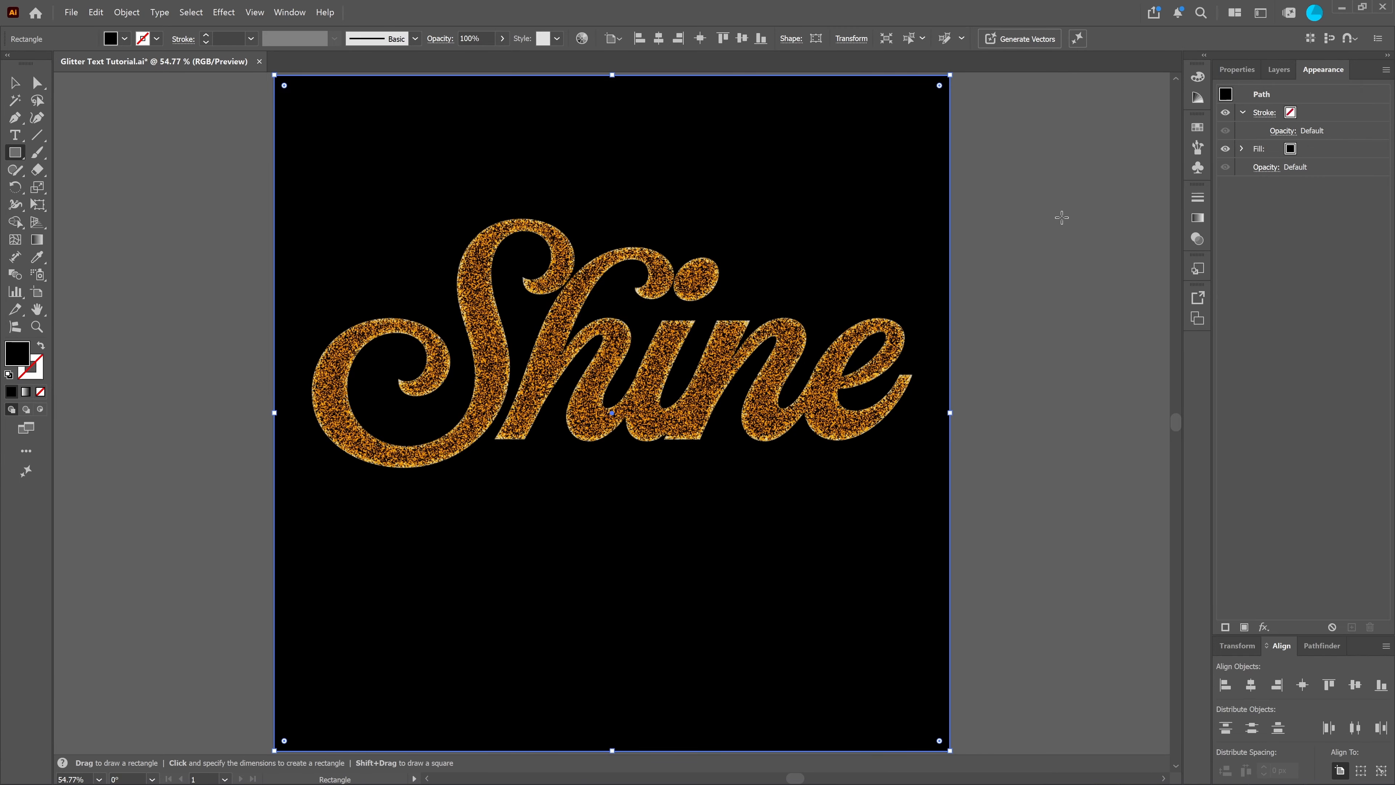
key("v")
left_click(1052, 405)
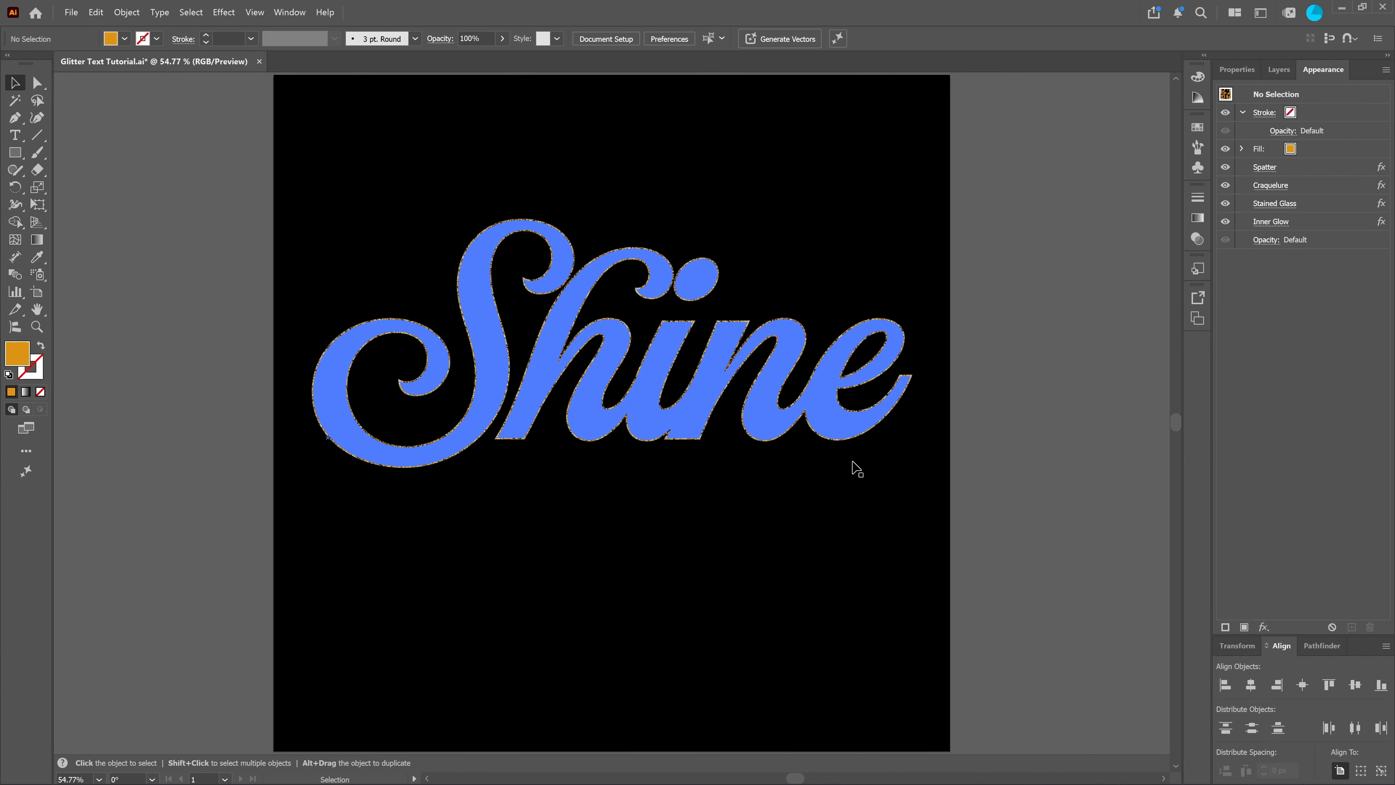
Step: Move the text's Spatter, Craquelure, Stained Glass and Inner Glow effects into its fill, in that order below Film Grain
left_click(864, 397)
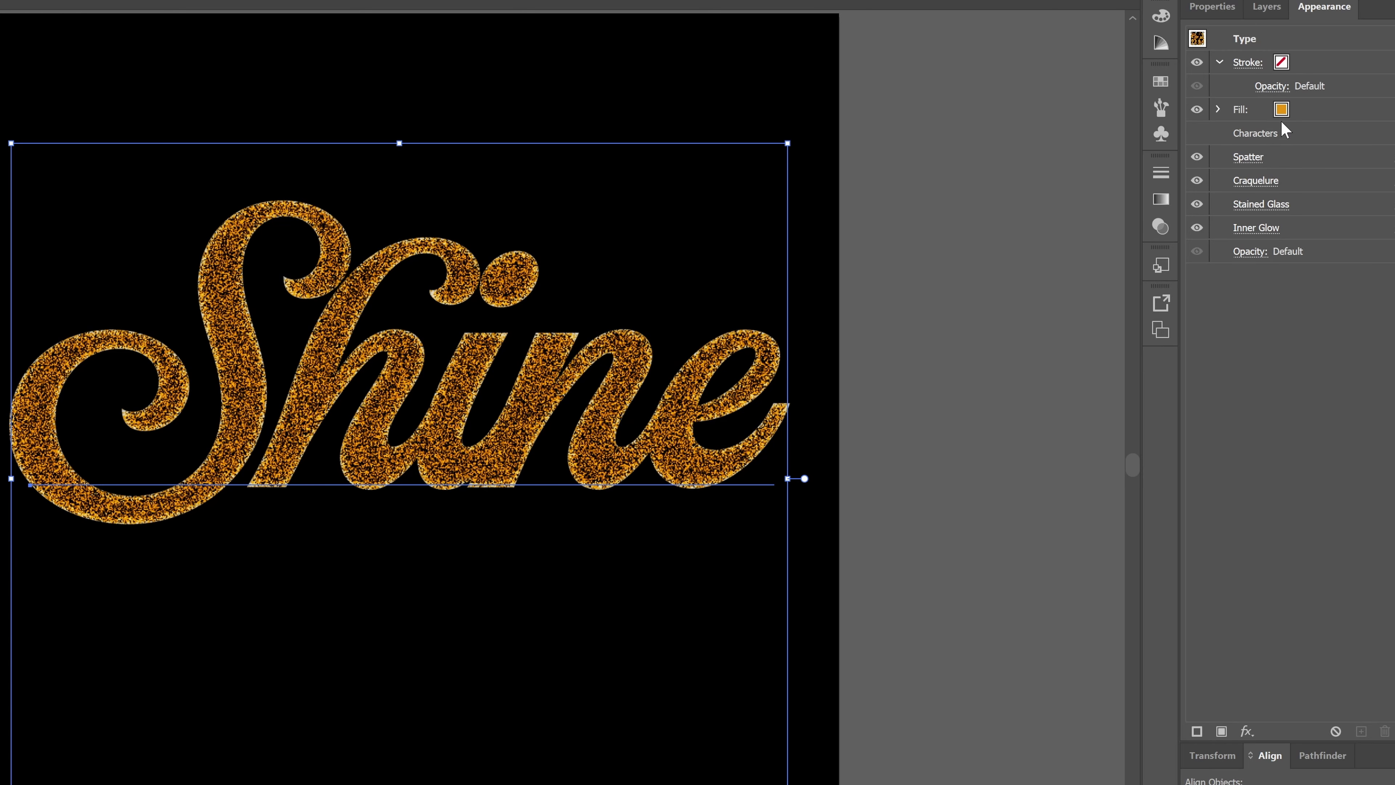
left_click(1334, 109)
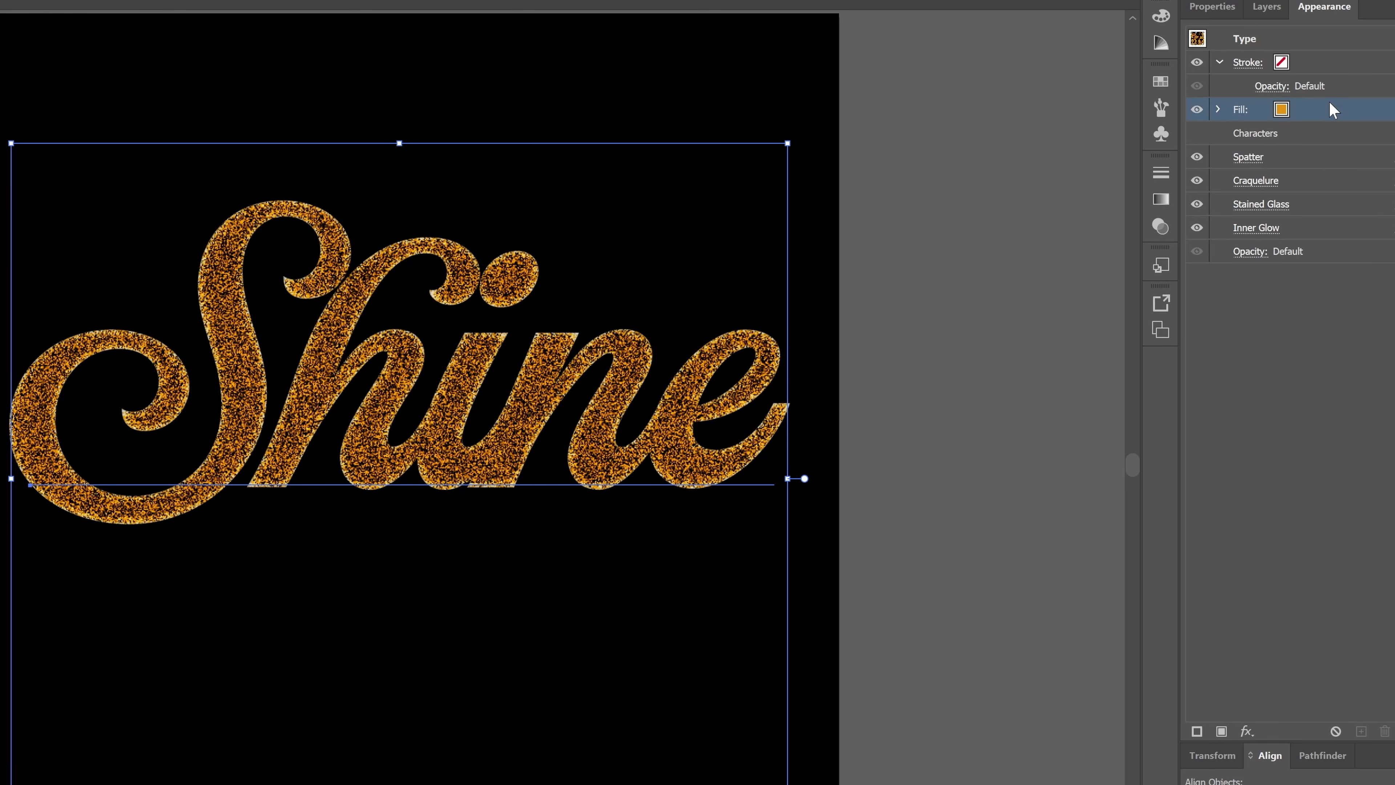
left_click(1218, 109)
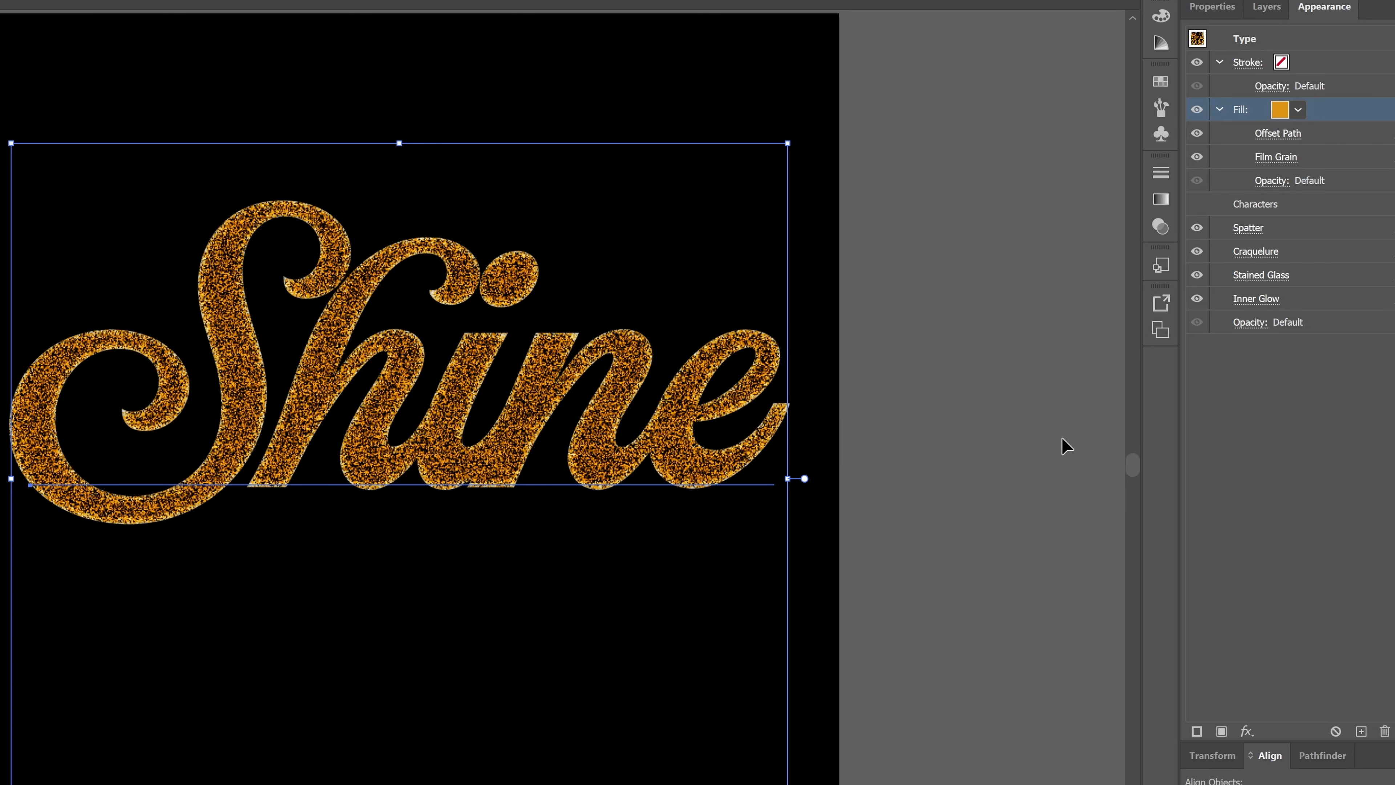
left_click(207, 442)
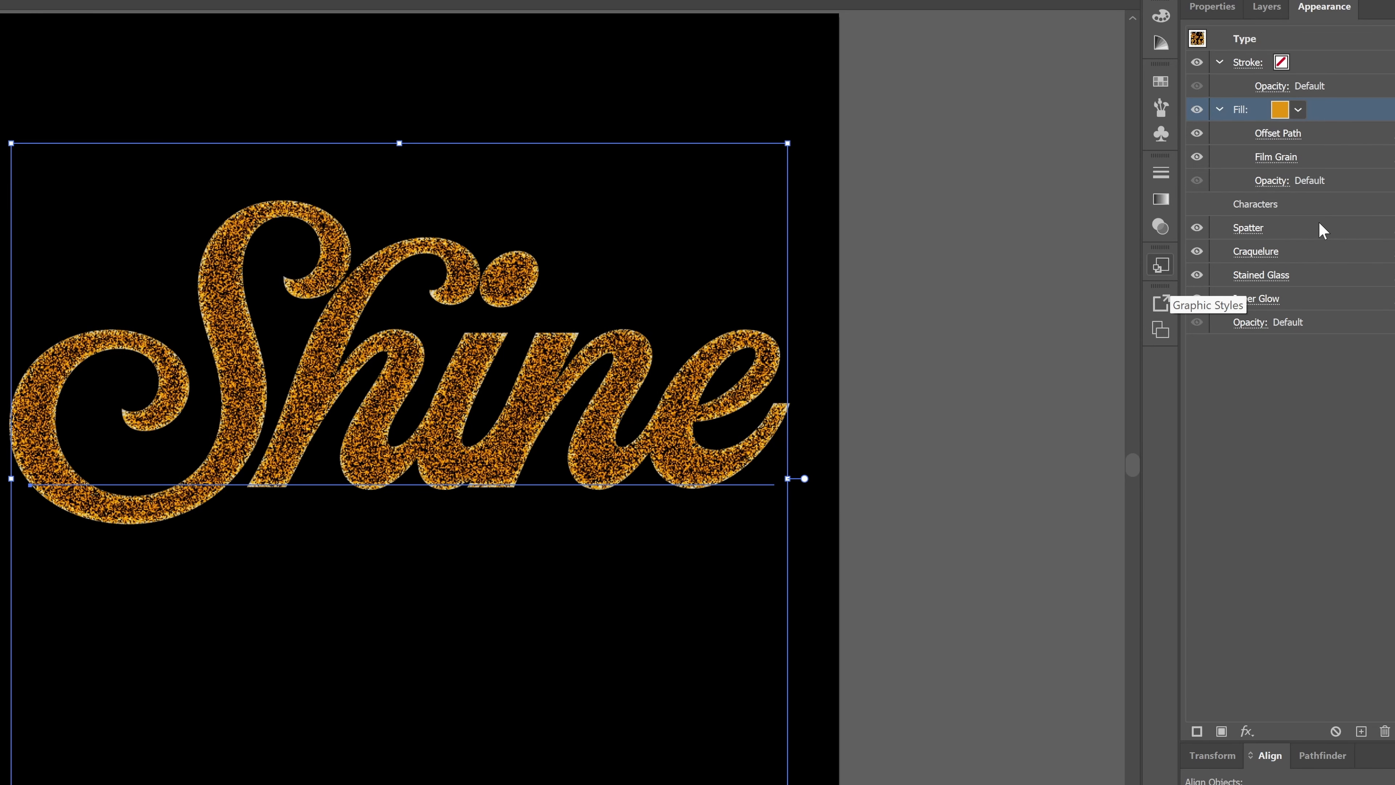
left_click_drag(1320, 230, 1315, 178)
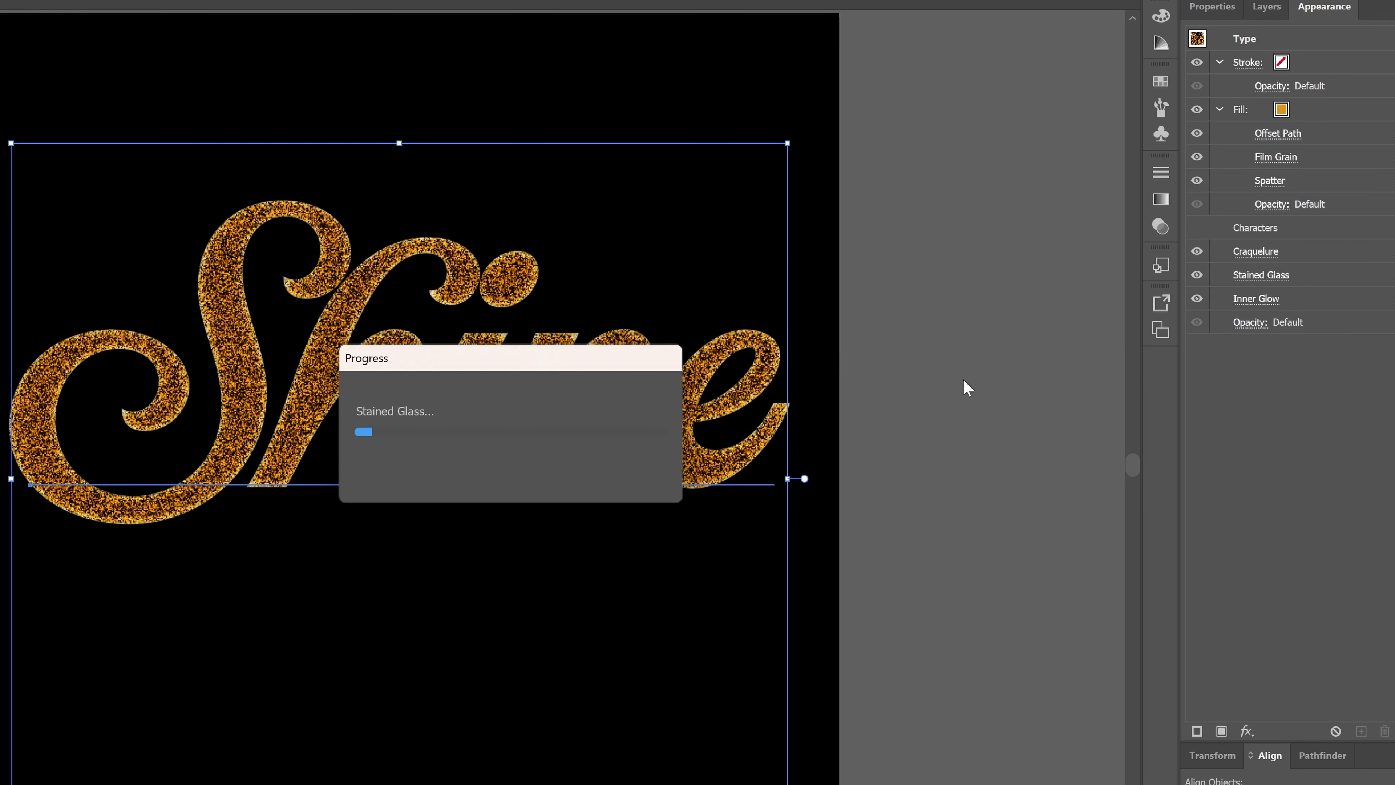
left_click_drag(1291, 254, 1284, 195)
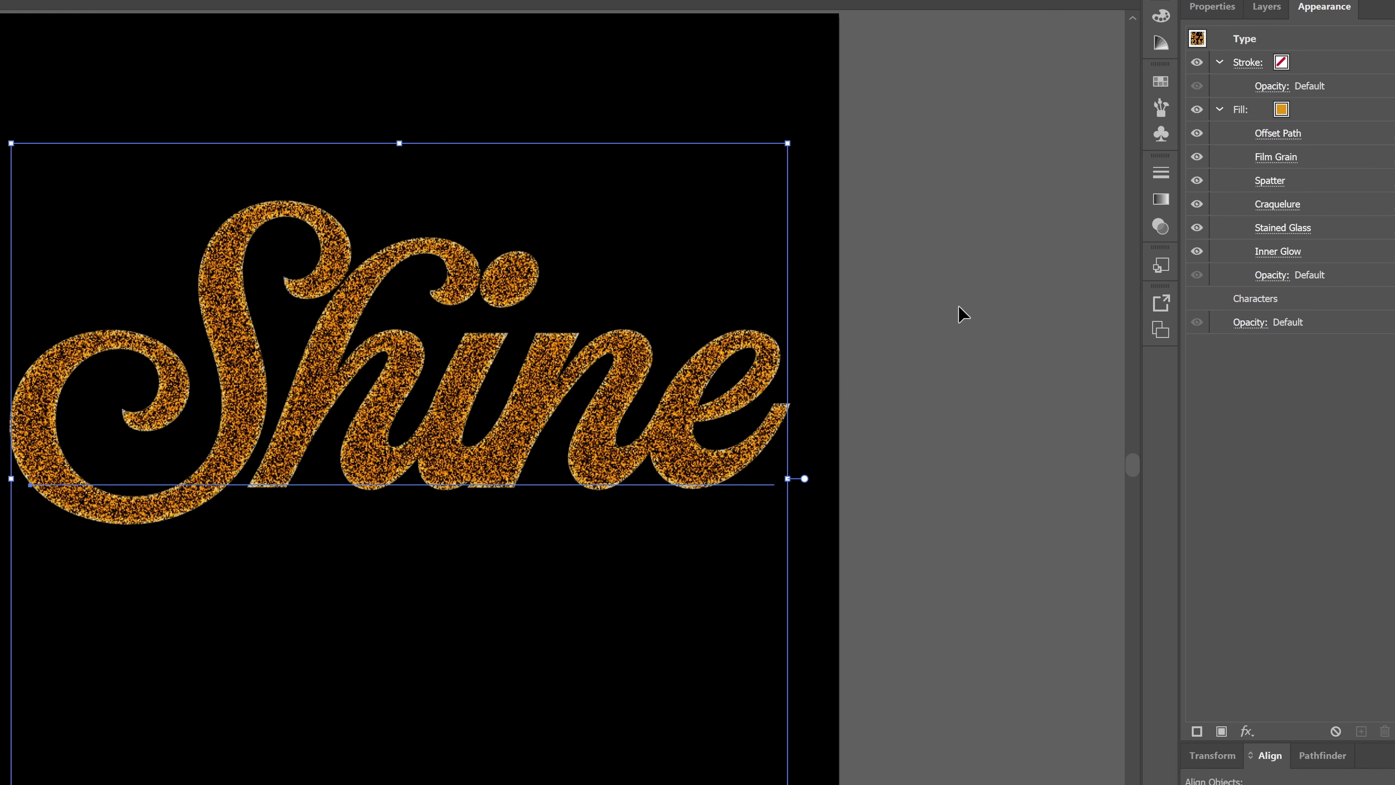
Step: Add an Outer Glow effect to the text's fill with glow colour ffa910
left_click(1318, 104)
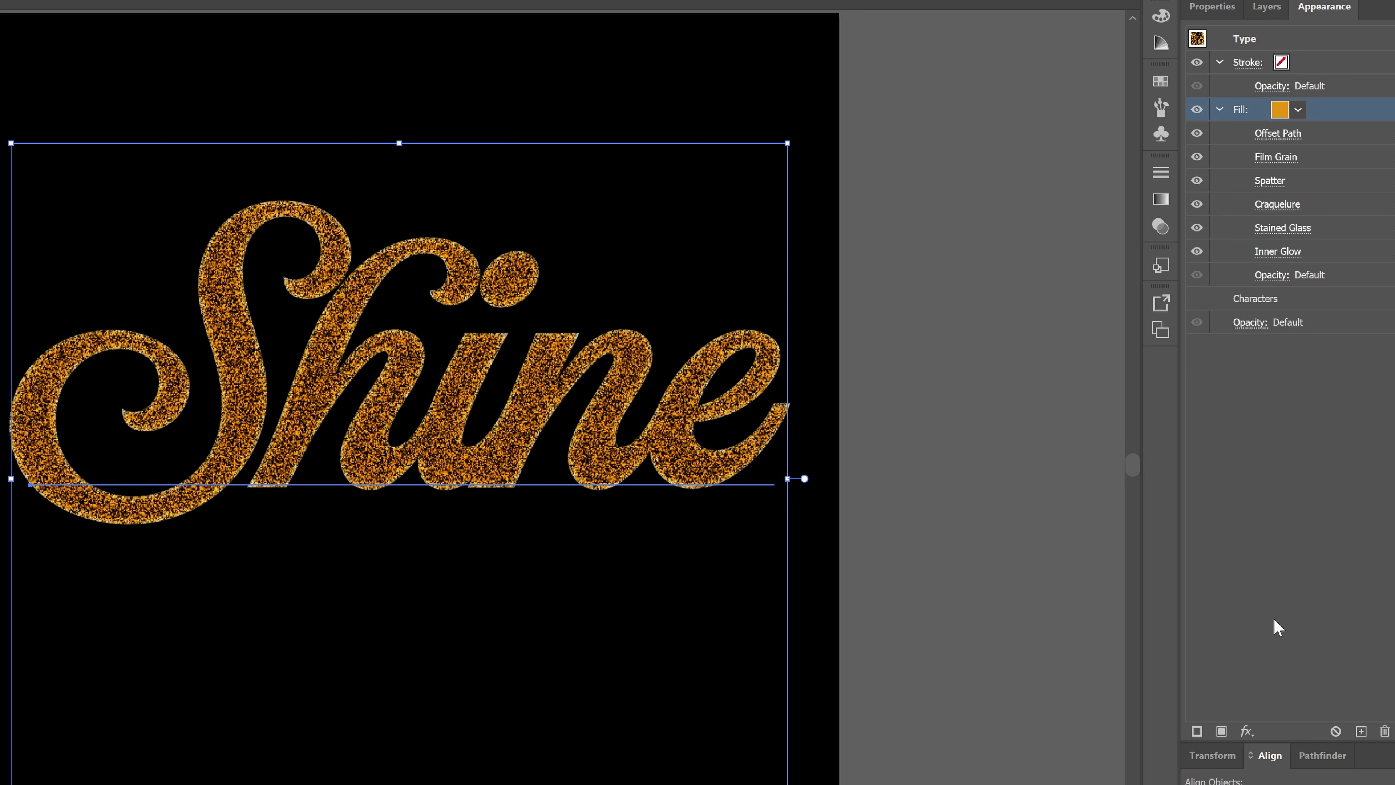
left_click(1245, 731)
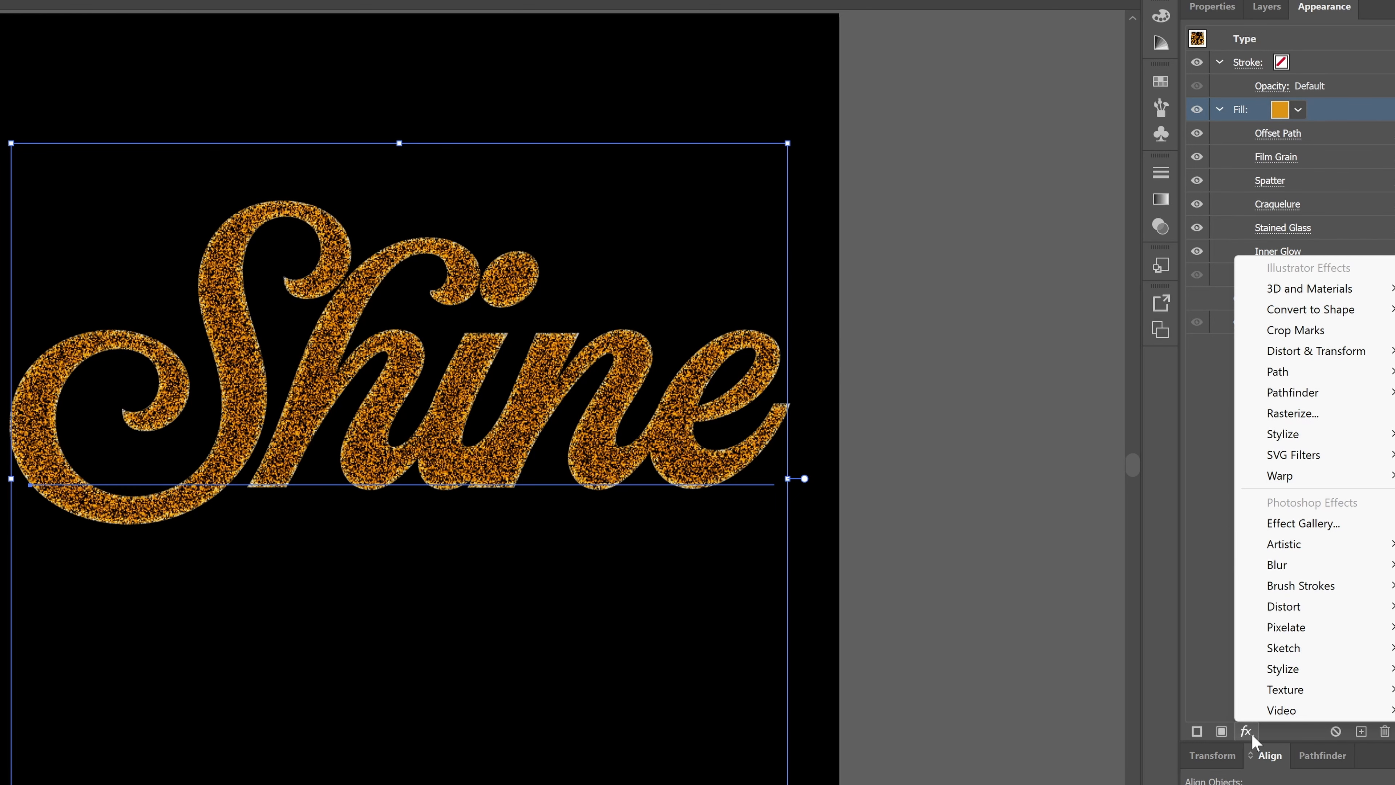
mouse_move(1280, 433)
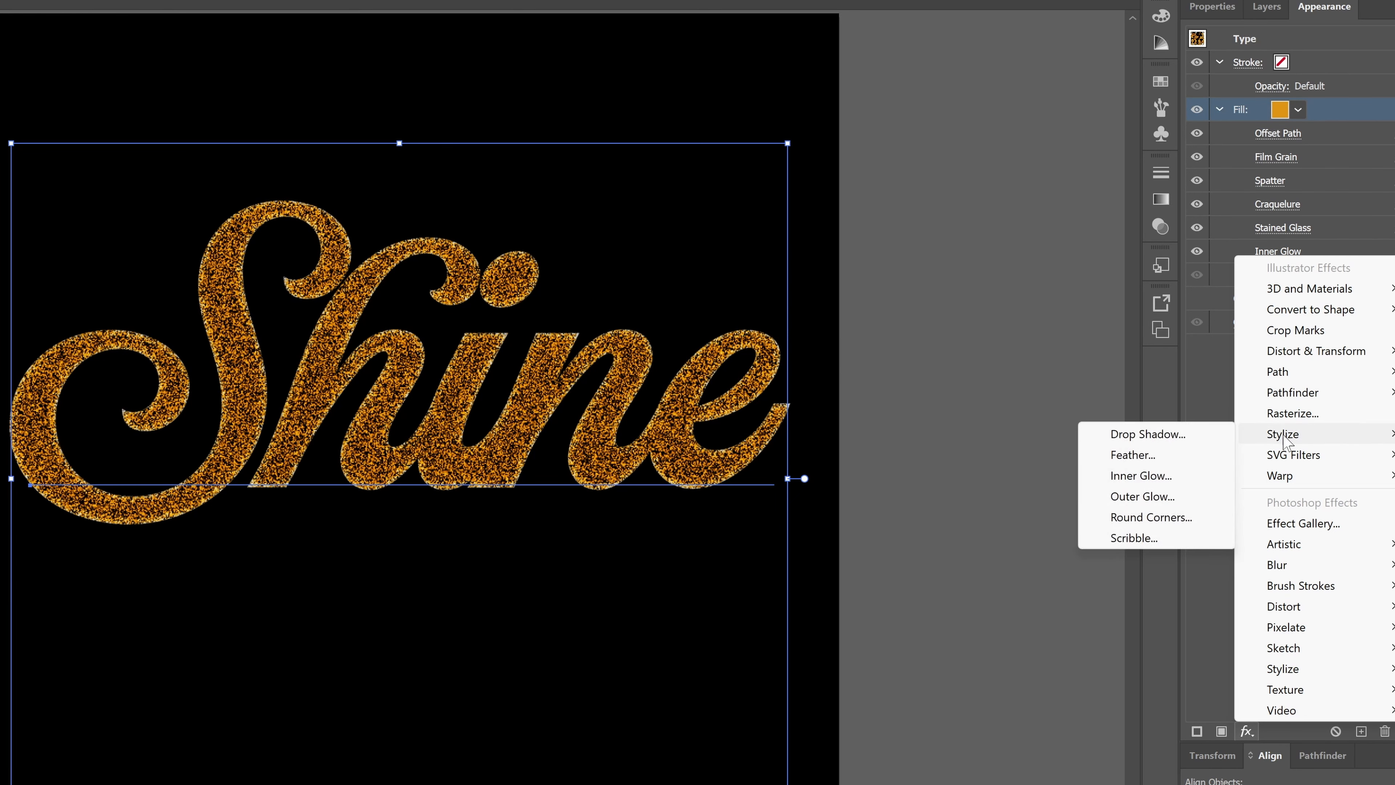
left_click(1138, 496)
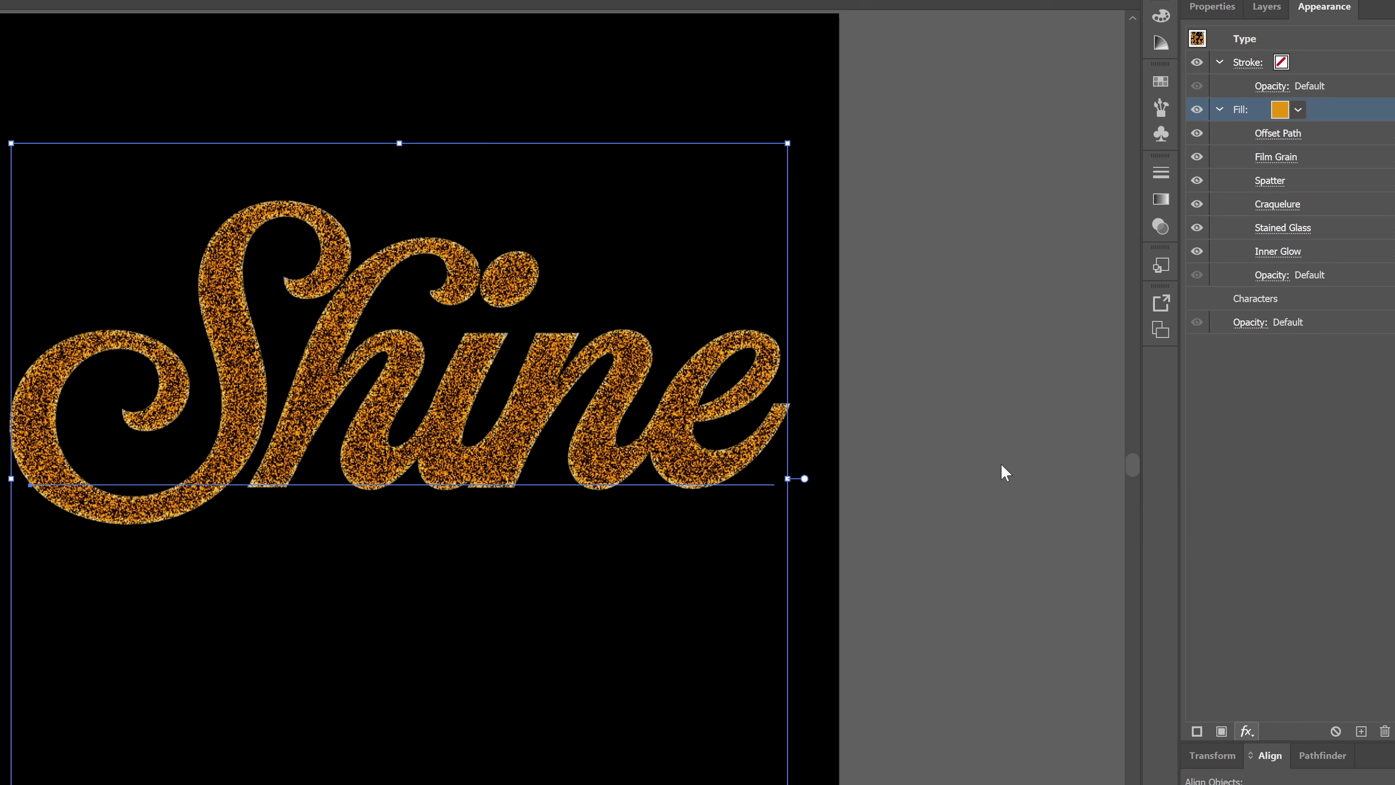
left_click(1084, 403)
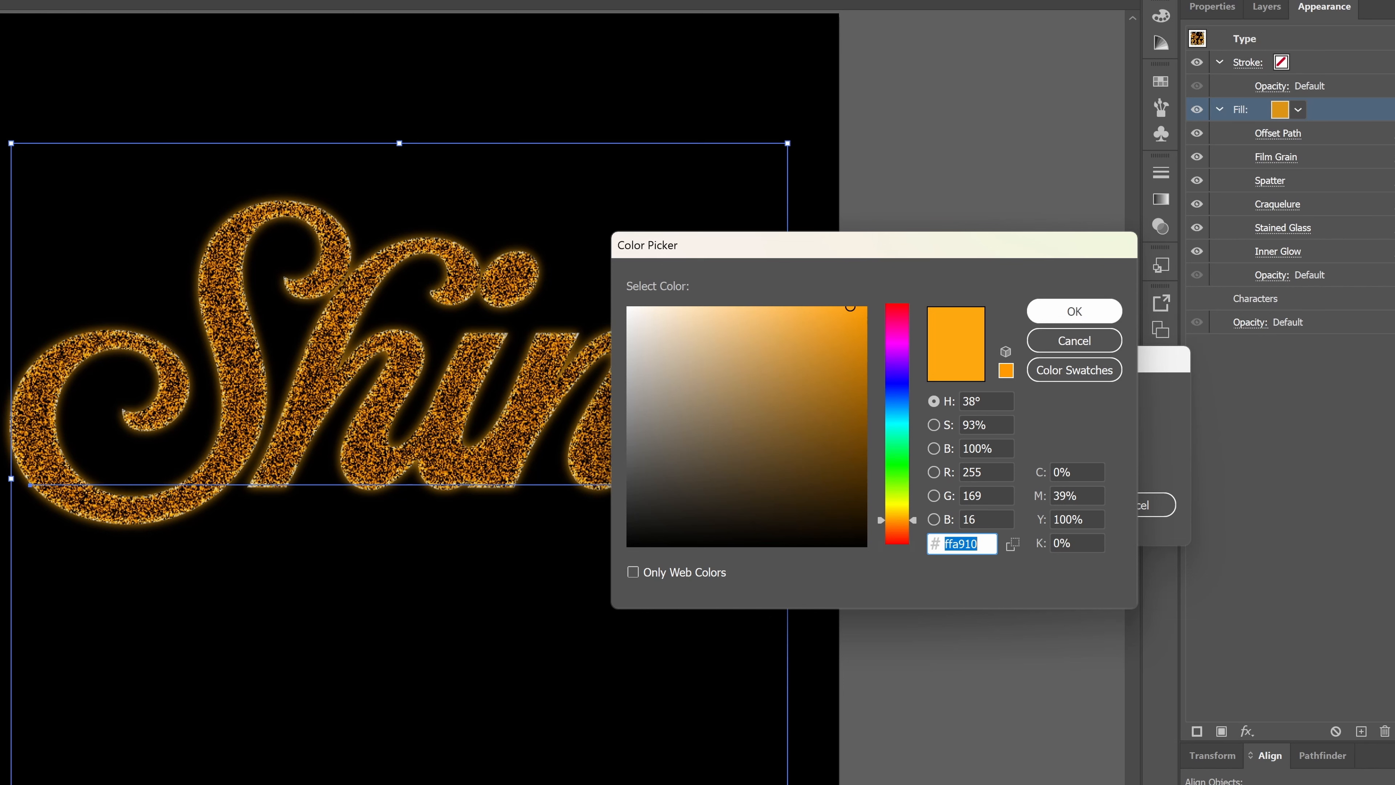
left_click(1075, 311)
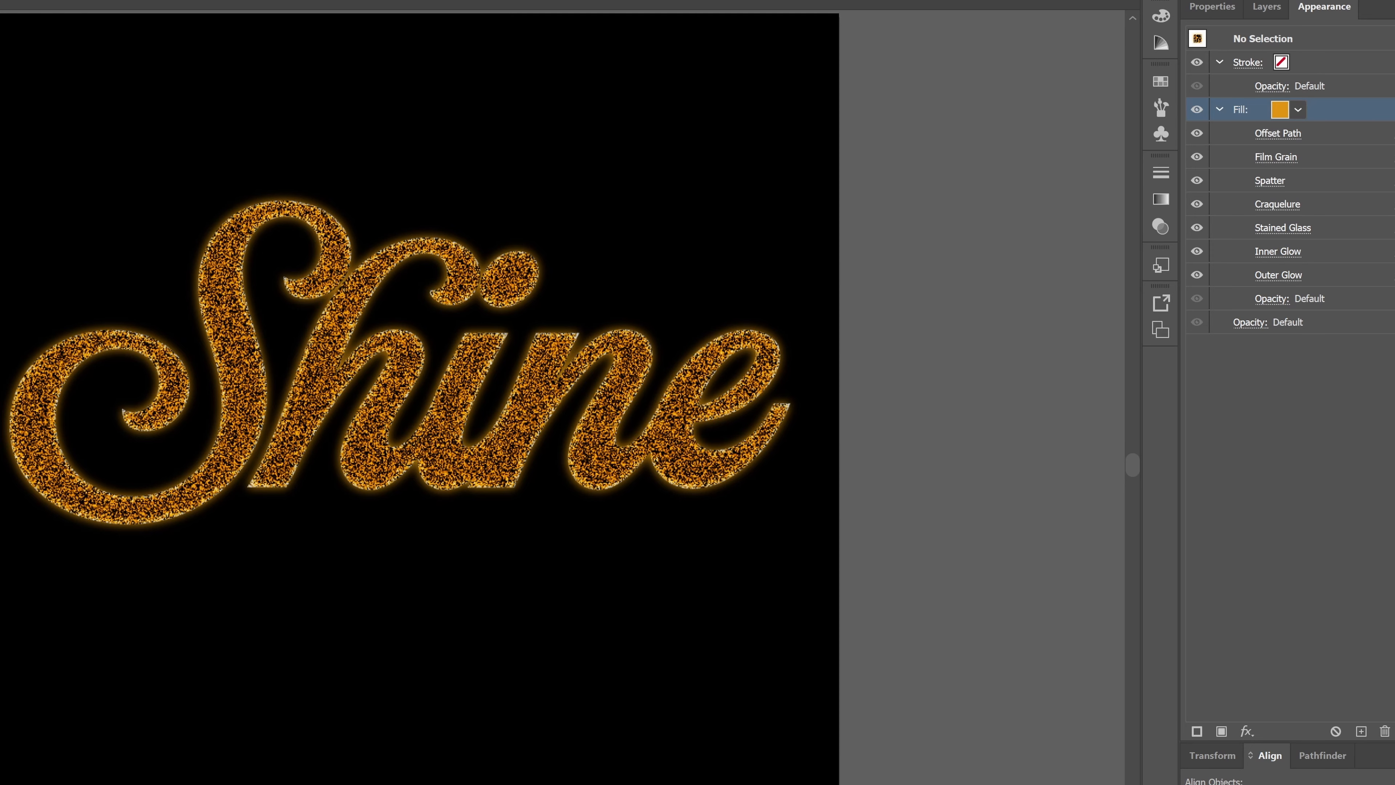
Step: Brighten the text's fill colour to ea9918
left_click(495, 385)
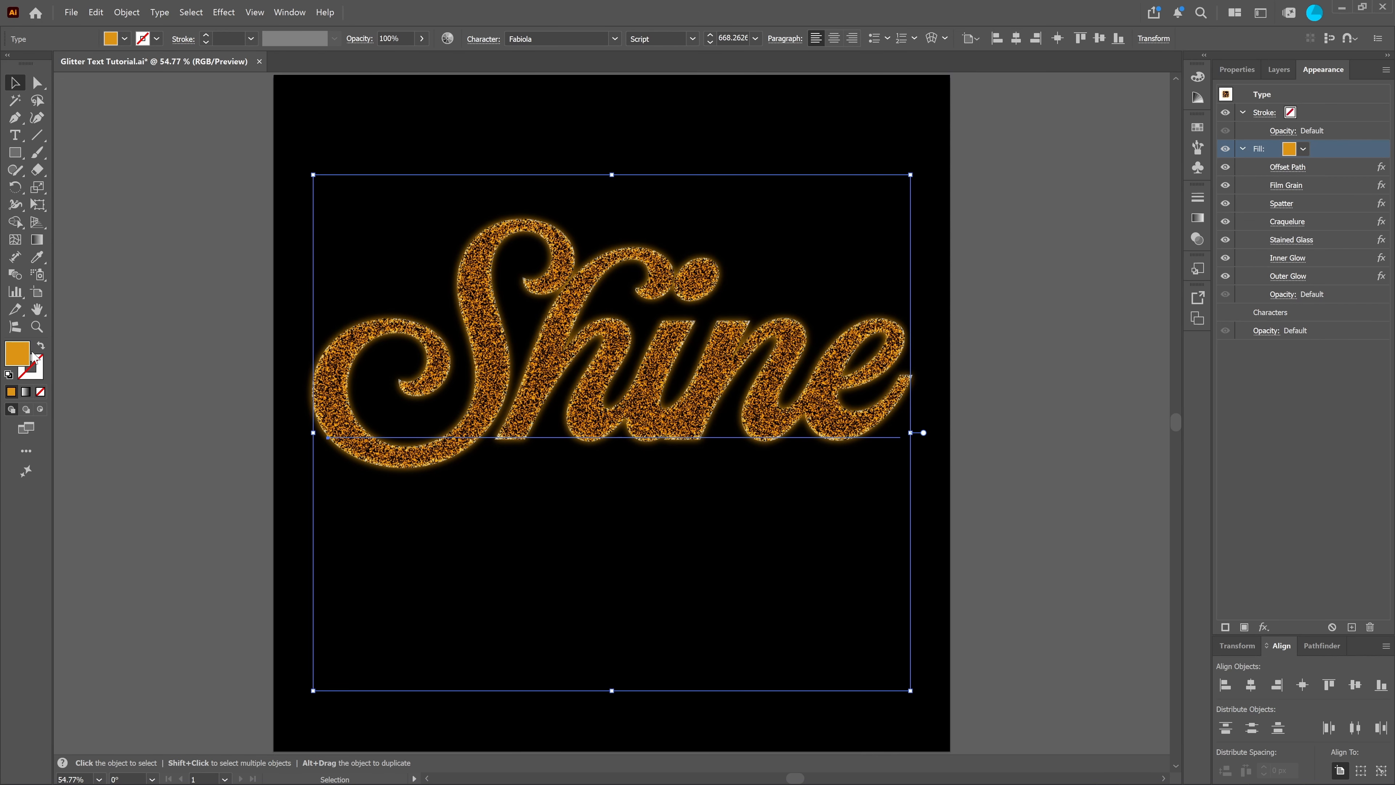
double_click(21, 363)
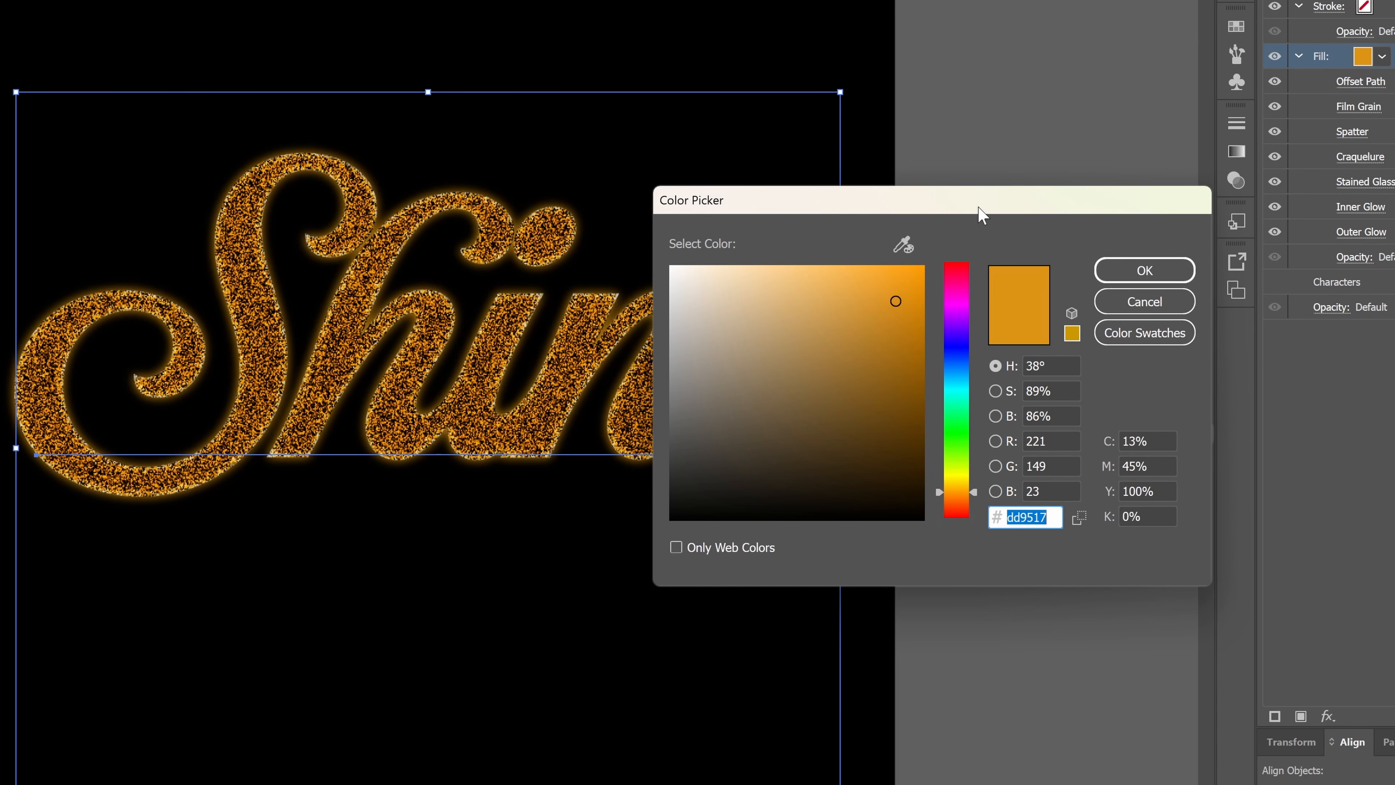
left_click_drag(1012, 263, 1159, 259)
left_click_drag(1175, 202, 1195, 202)
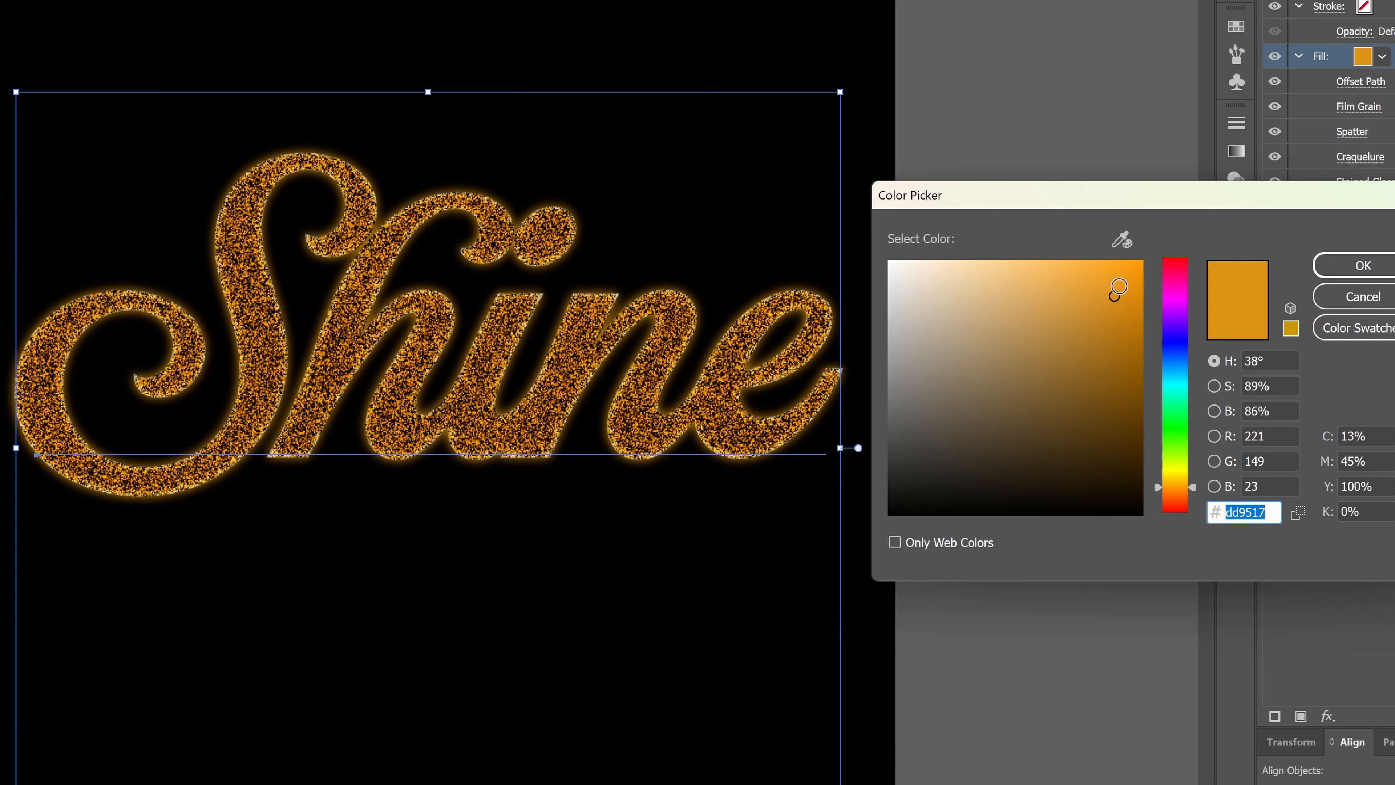
left_click(1117, 281)
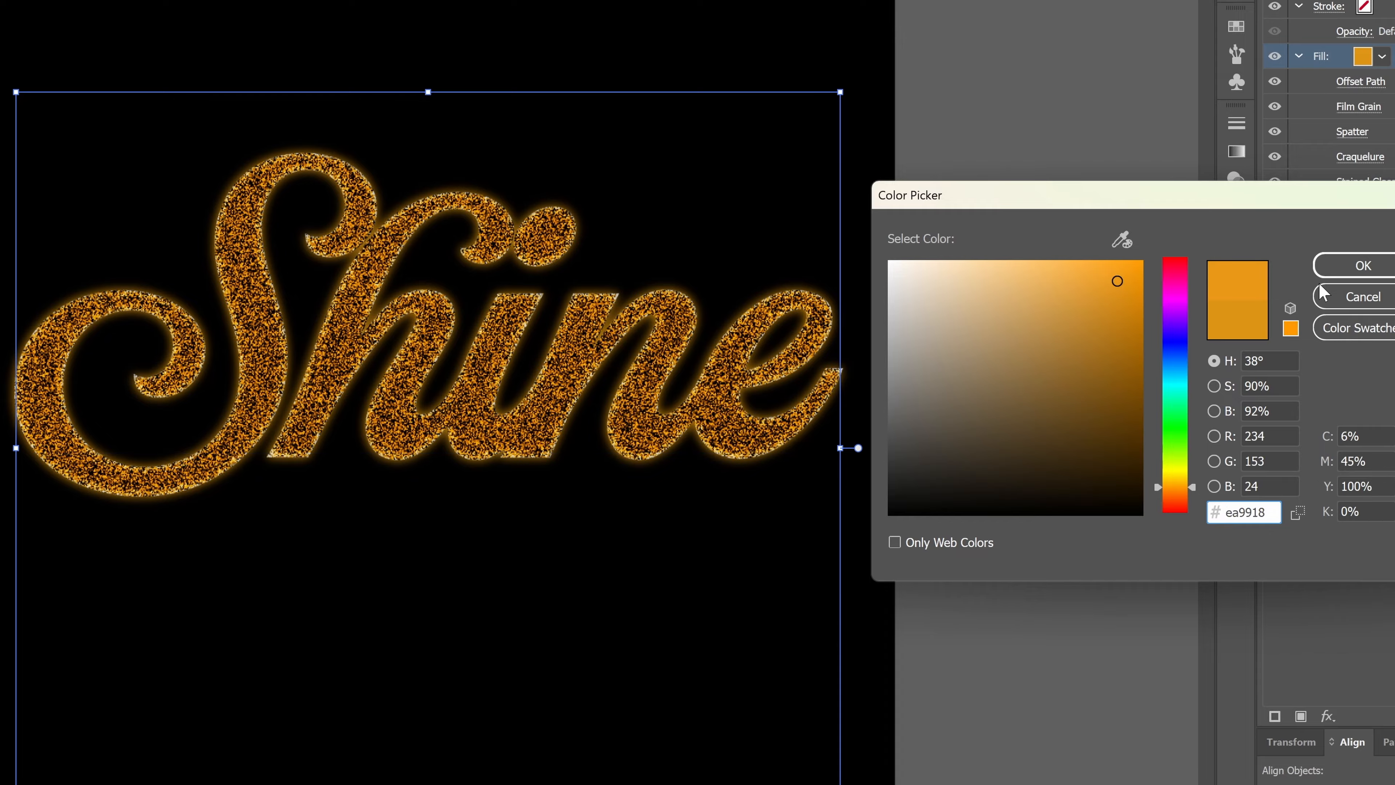
left_click(1340, 266)
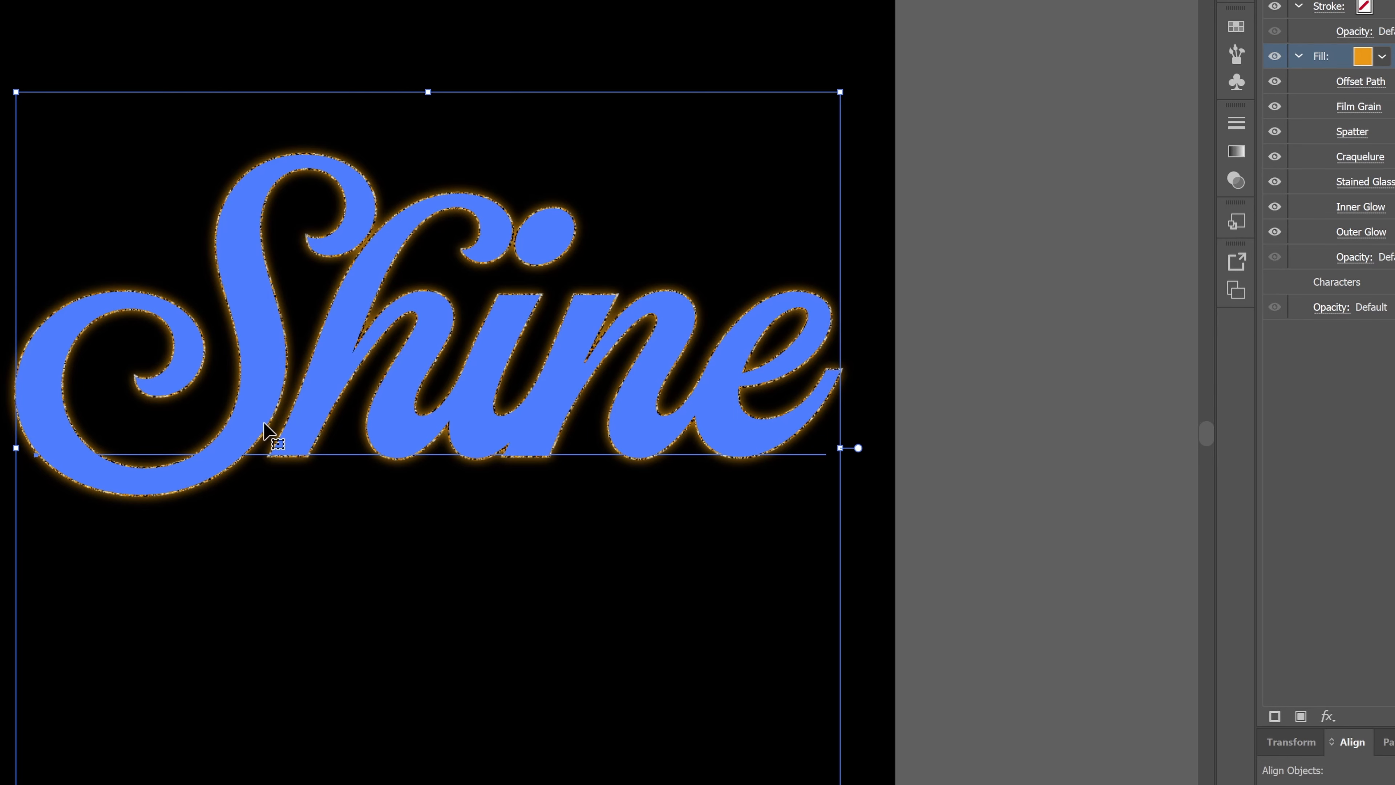
Step: Set the text's fill to the brighter orange f49914
double_click(1, 563)
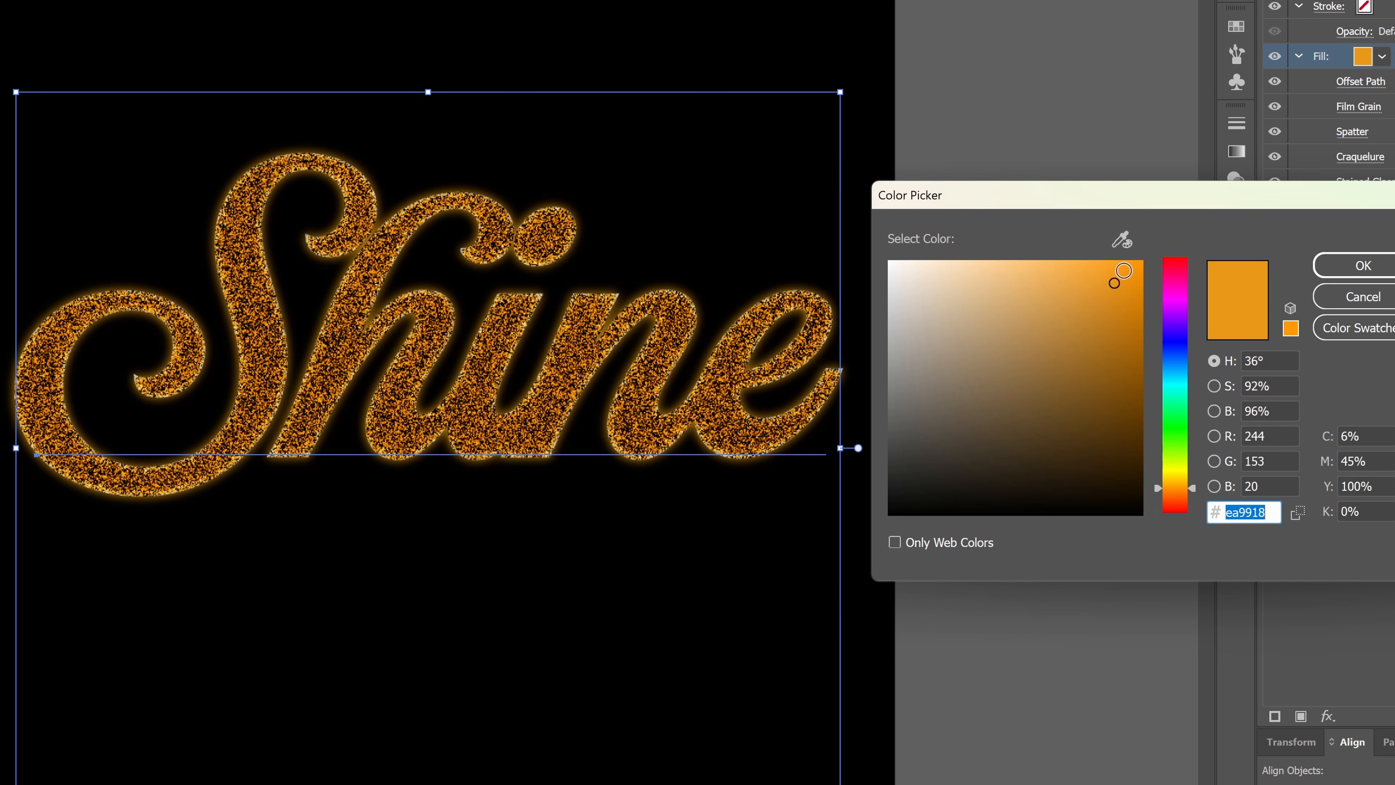
left_click(1122, 271)
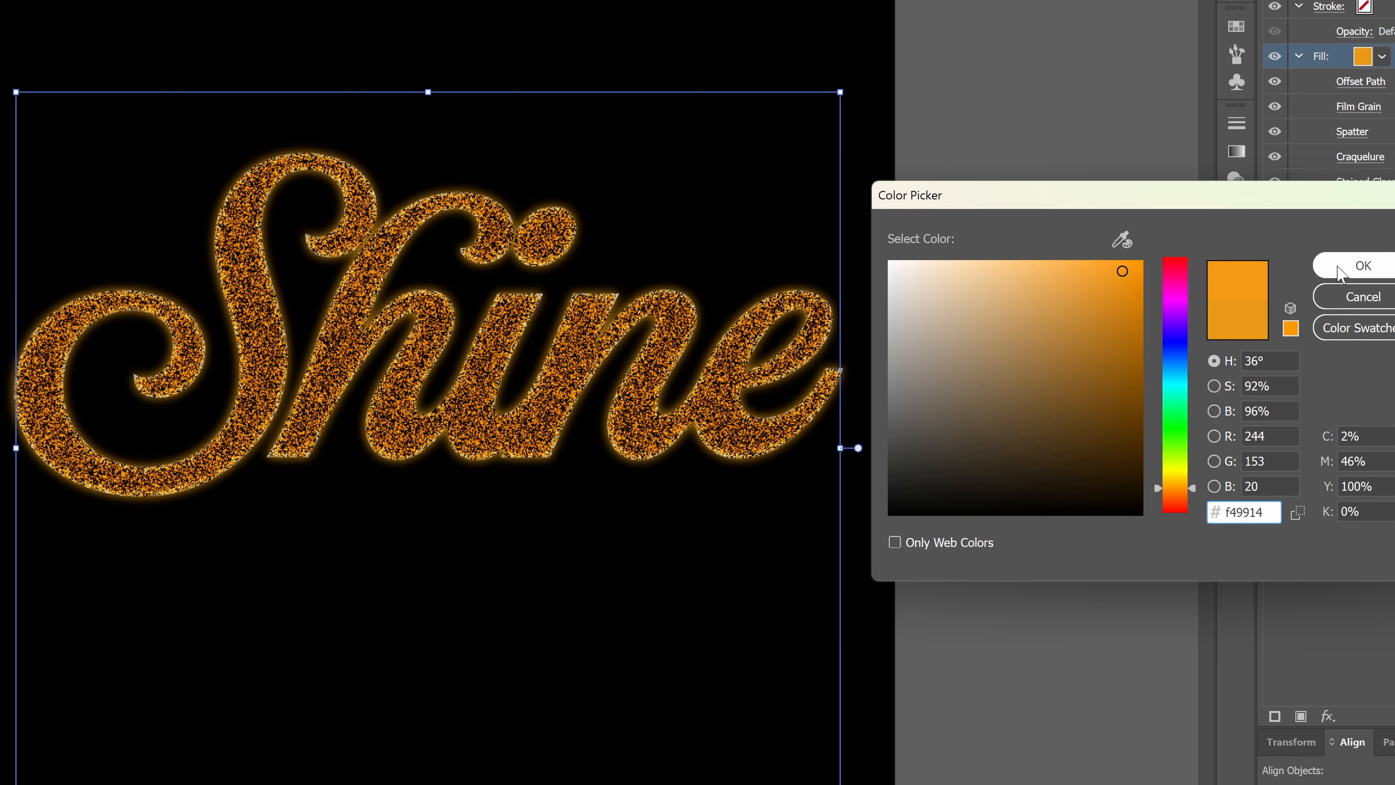
left_click(1356, 266)
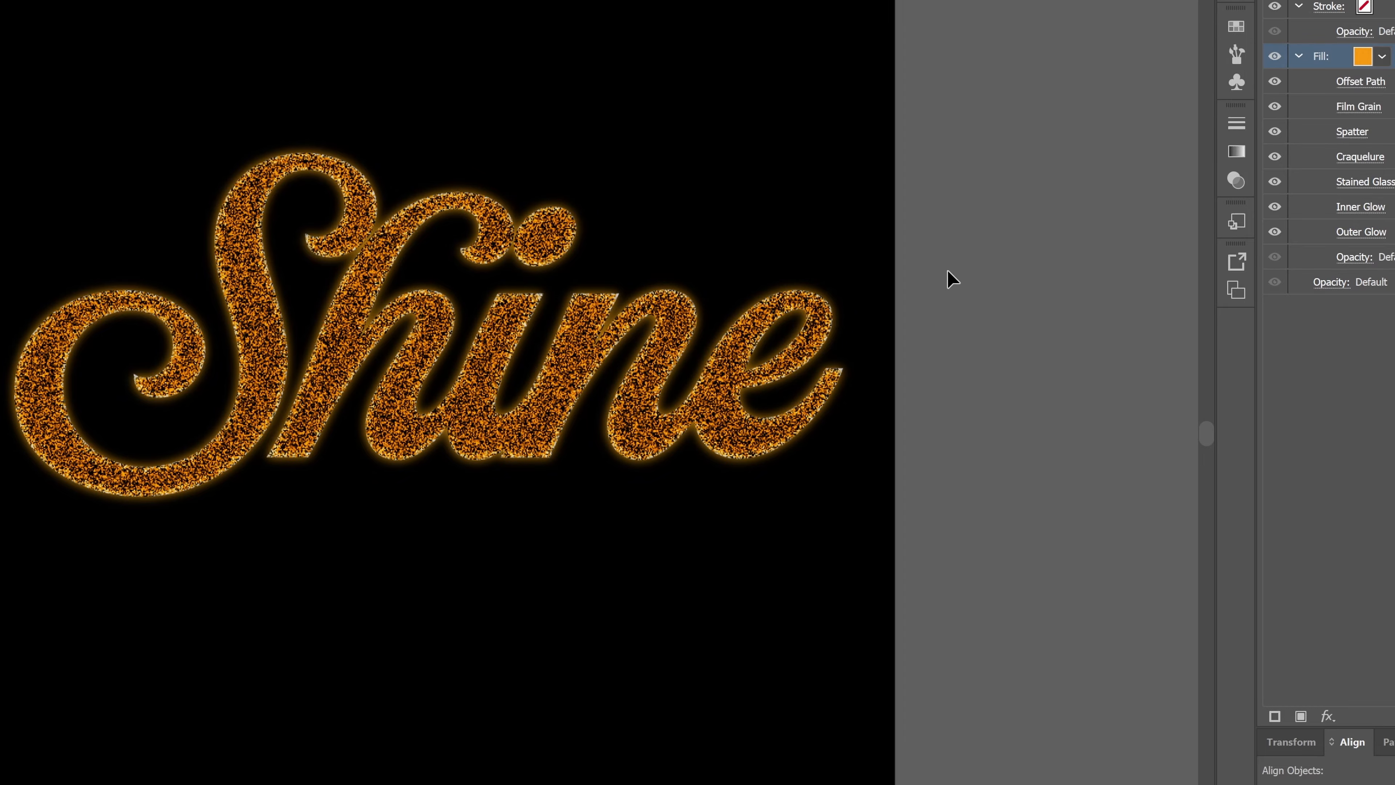
Step: Try the fully saturated orange ff9100 as the fill colour of the "Shine" text
left_click(352, 430)
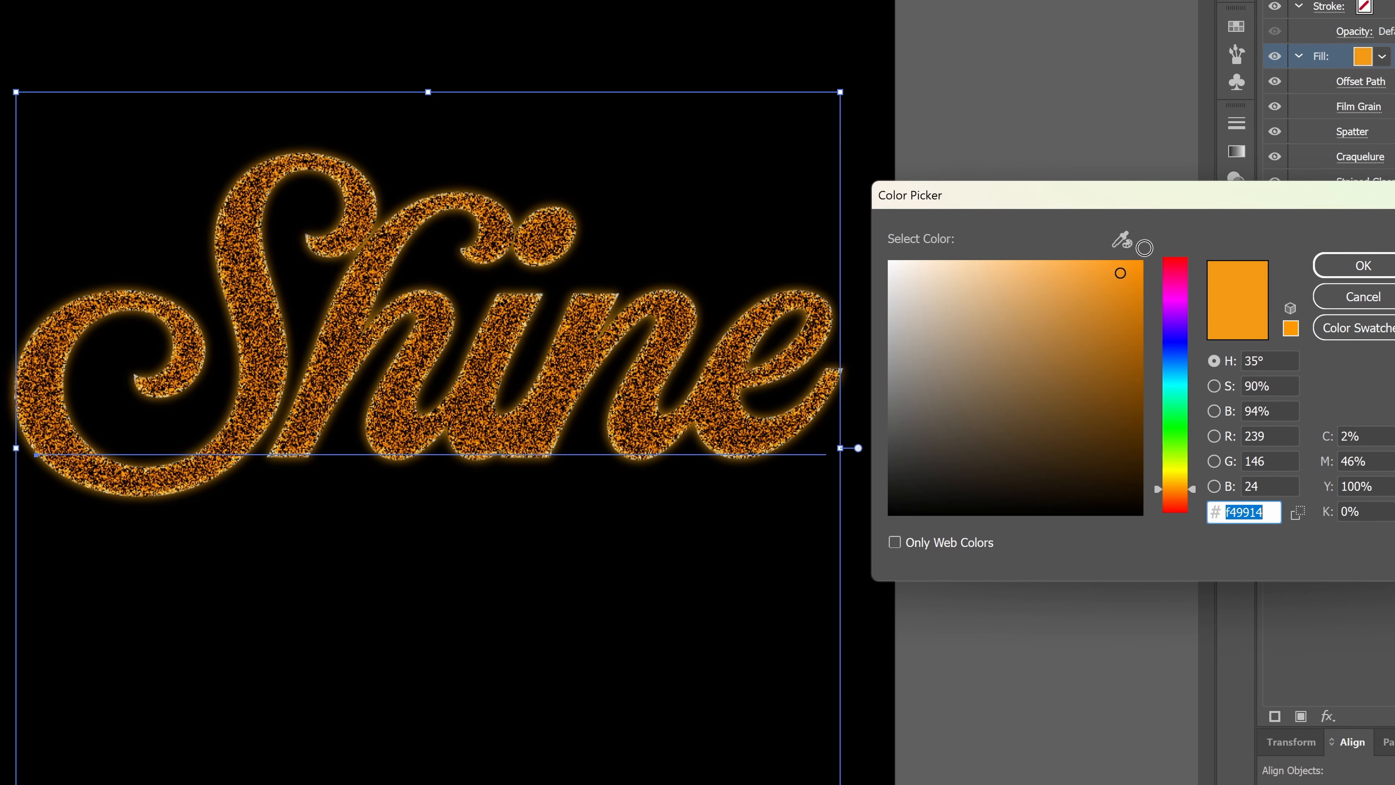
left_click(1365, 267)
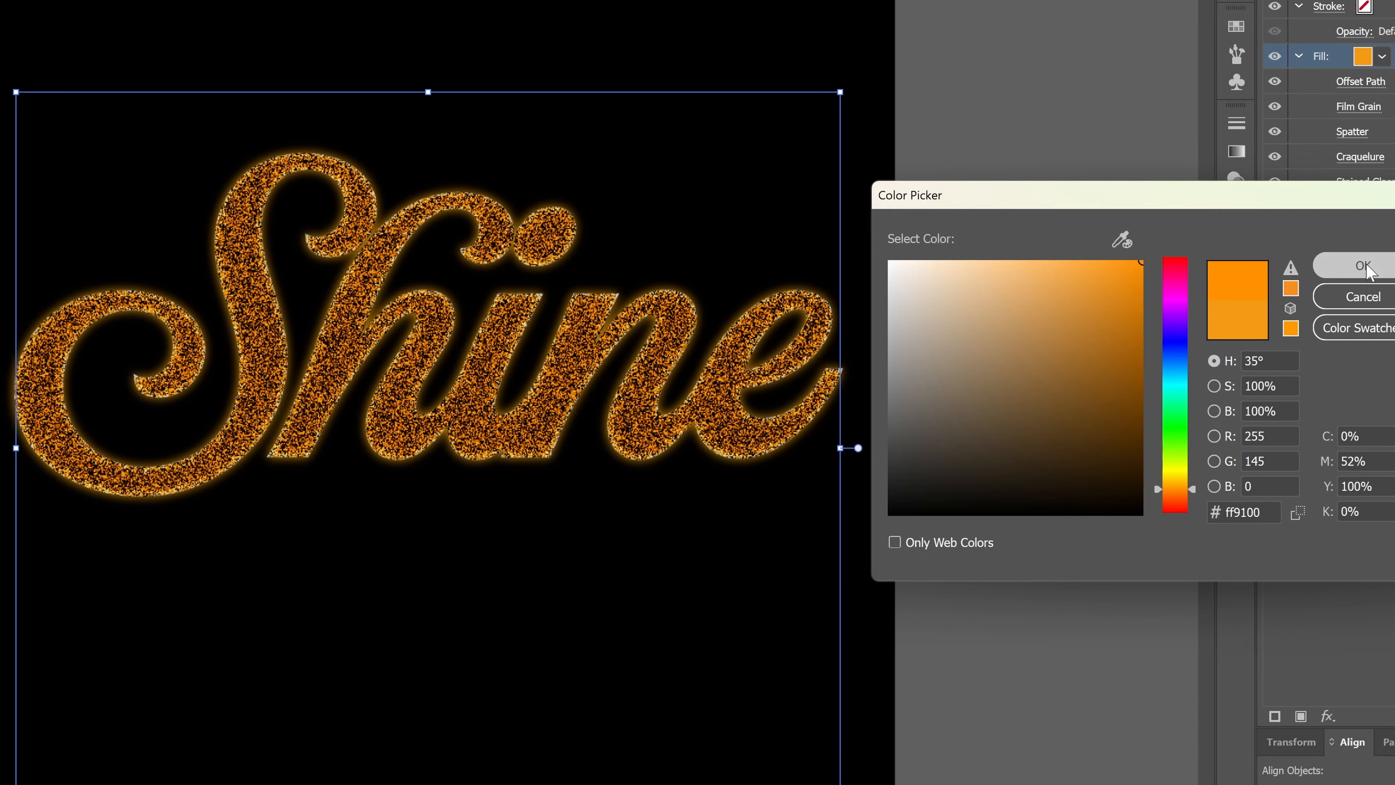
left_click(1026, 196)
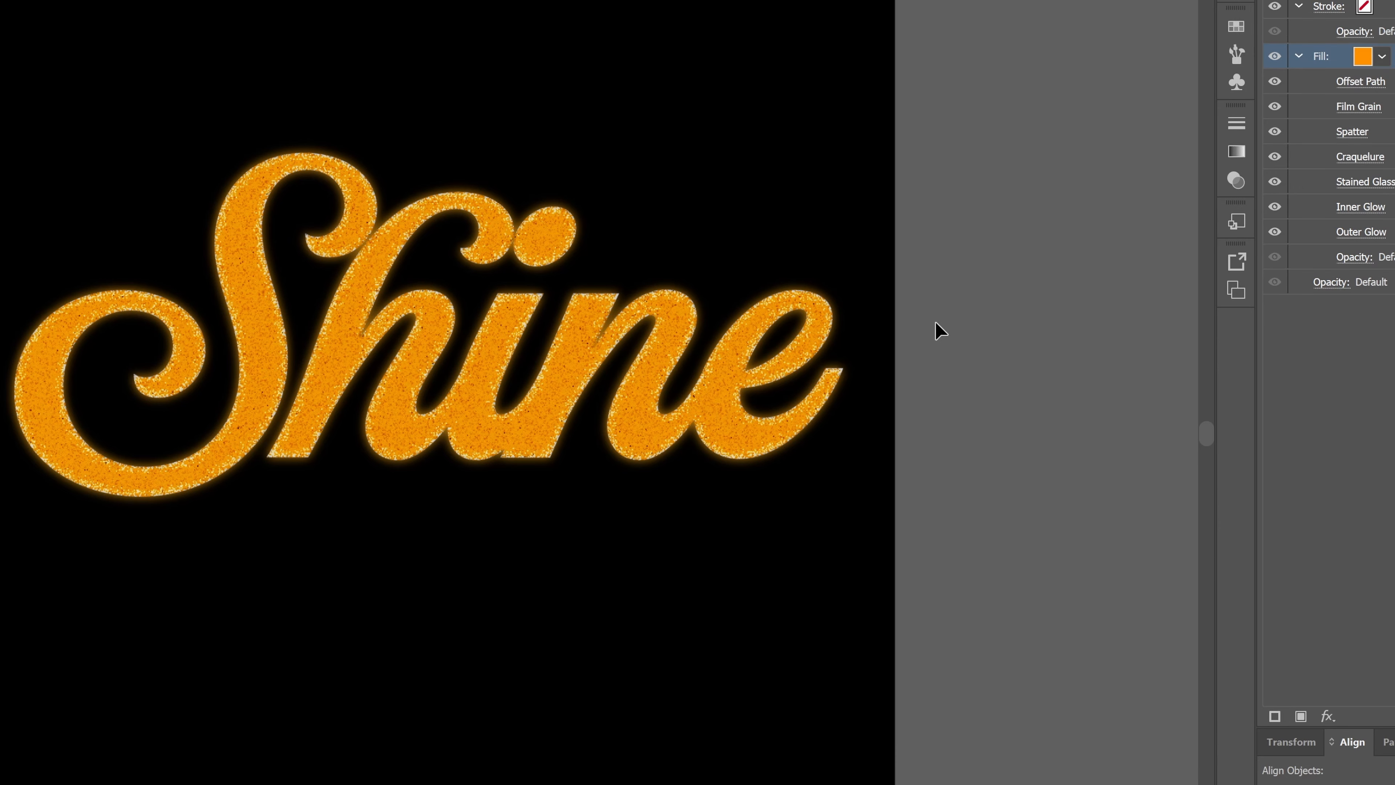
scroll(787, 324, "up", 2)
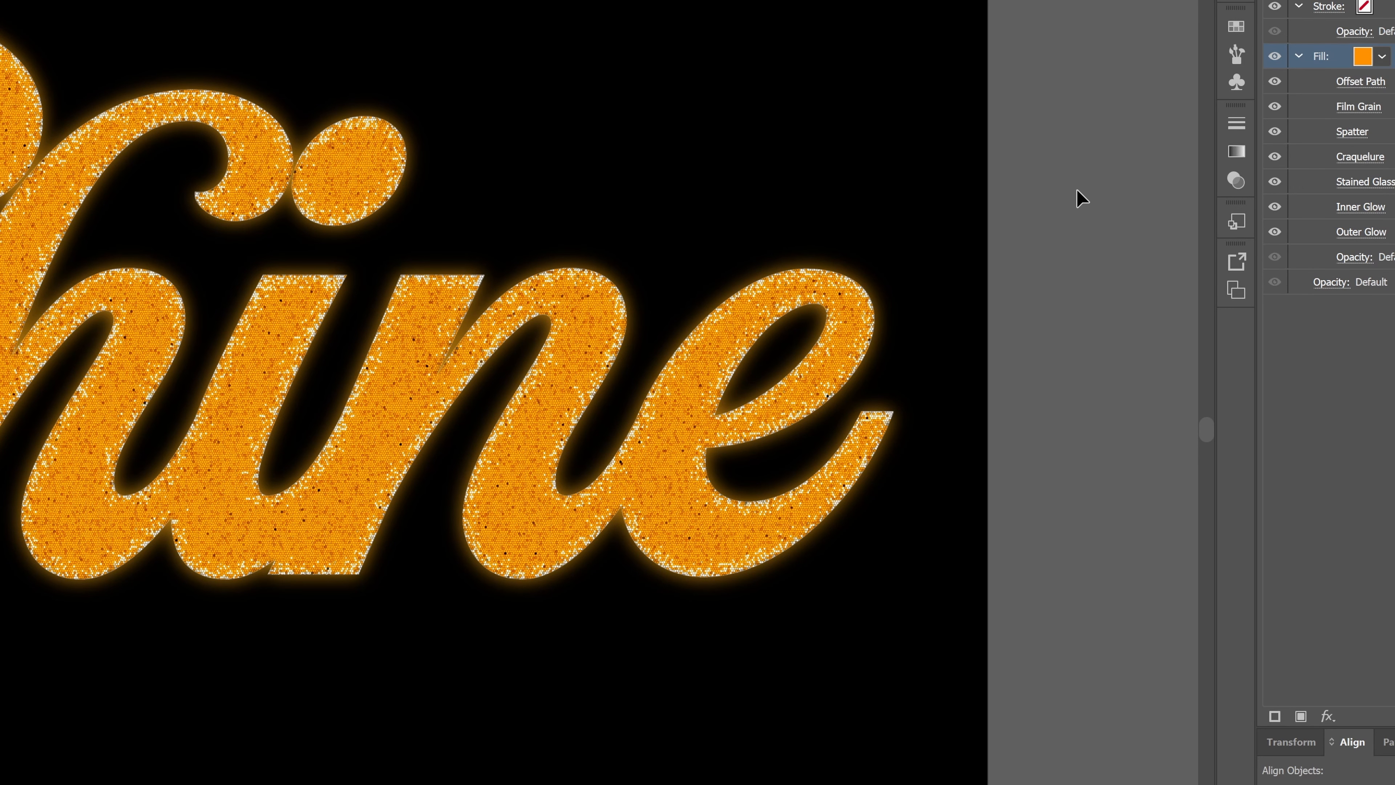
scroll(1078, 198, "down", 2)
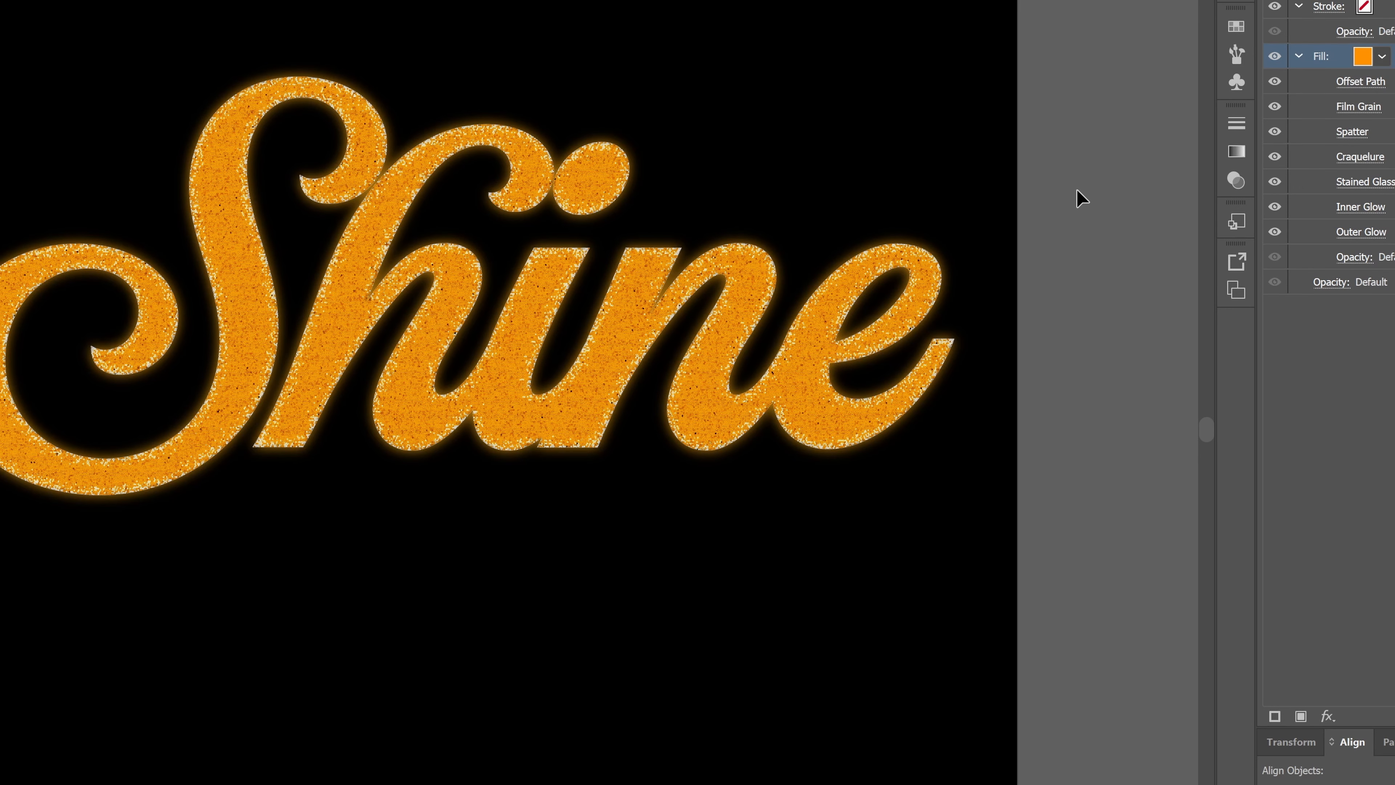
scroll(1077, 198, "down", 1)
scroll(1006, 199, "down", 1)
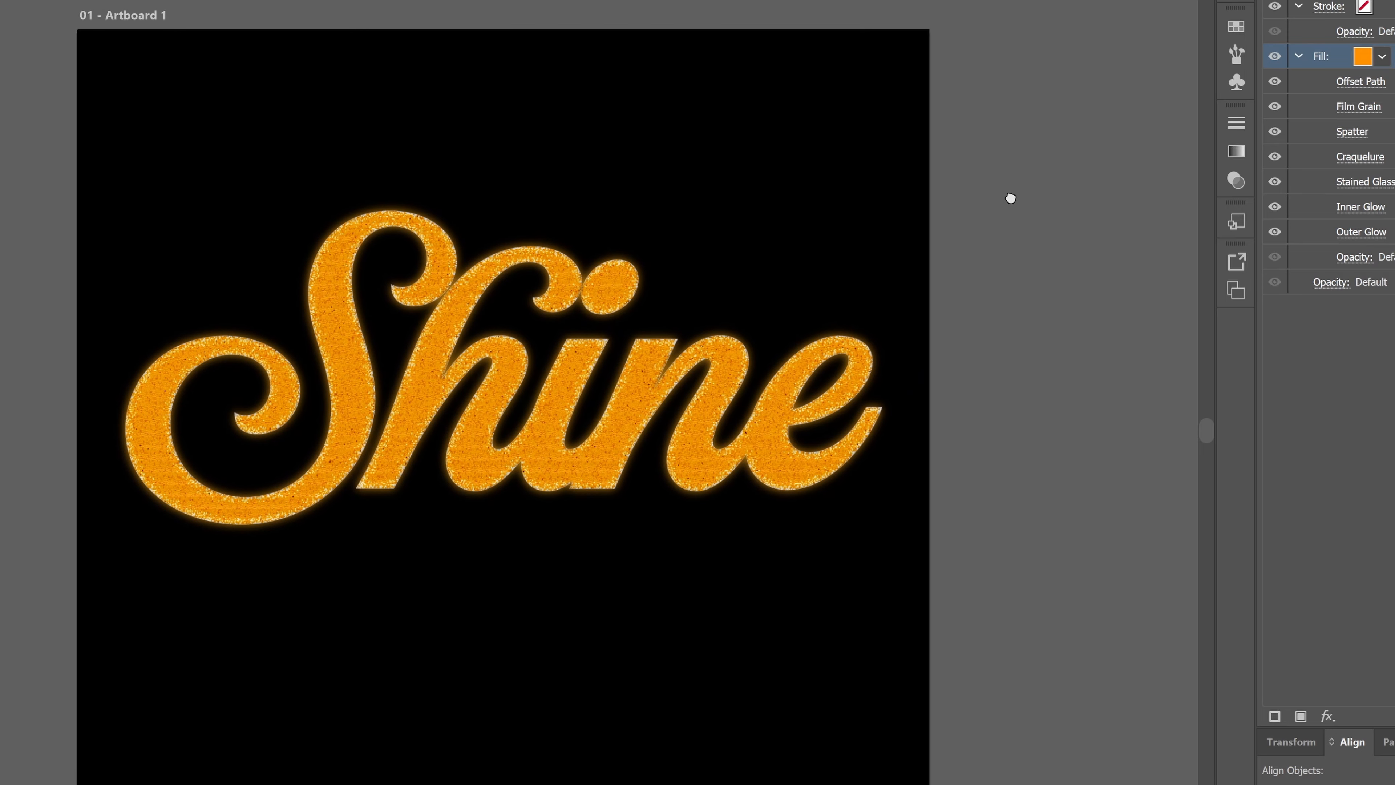
scroll(779, 396, "up", 2)
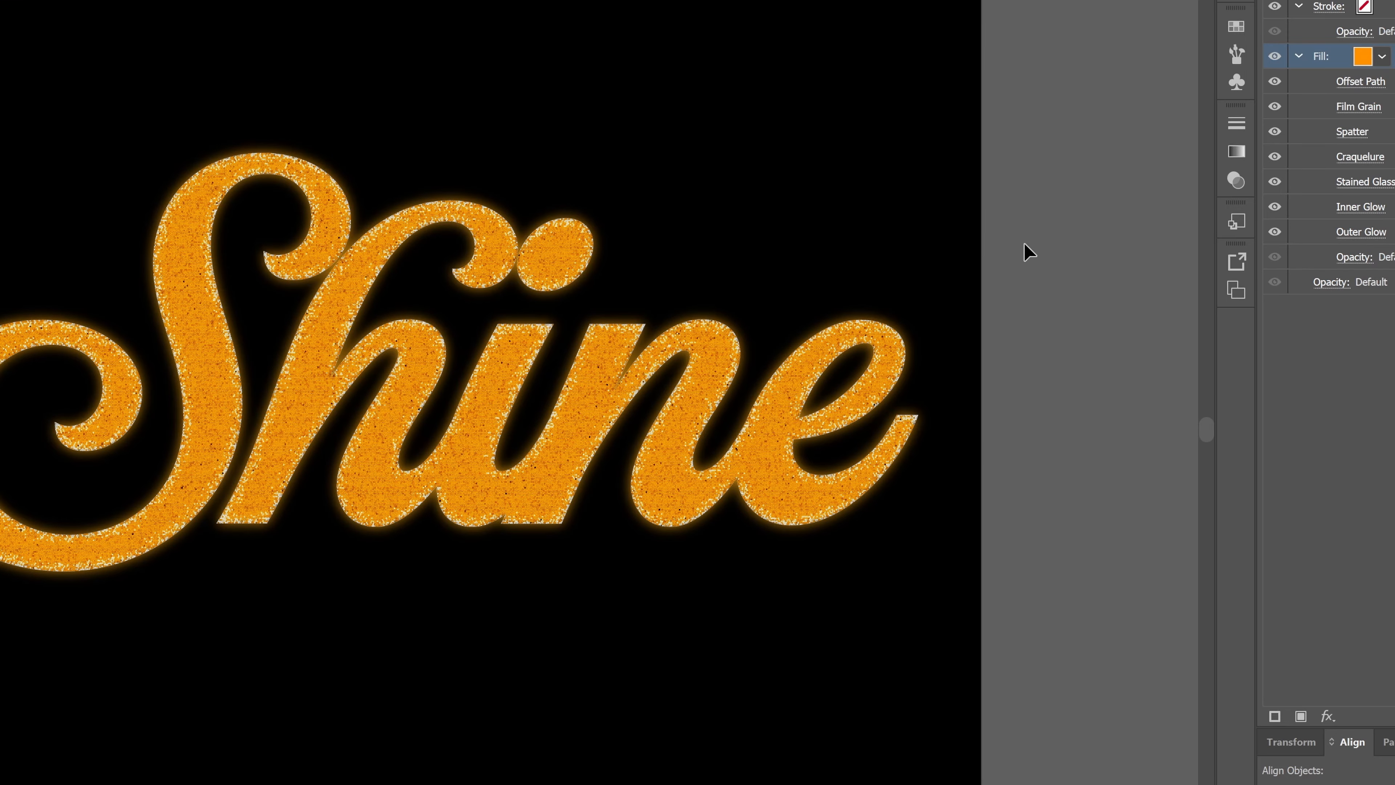
Step: Undo the last fill colour change on the "Shine" text
left_click(830, 404)
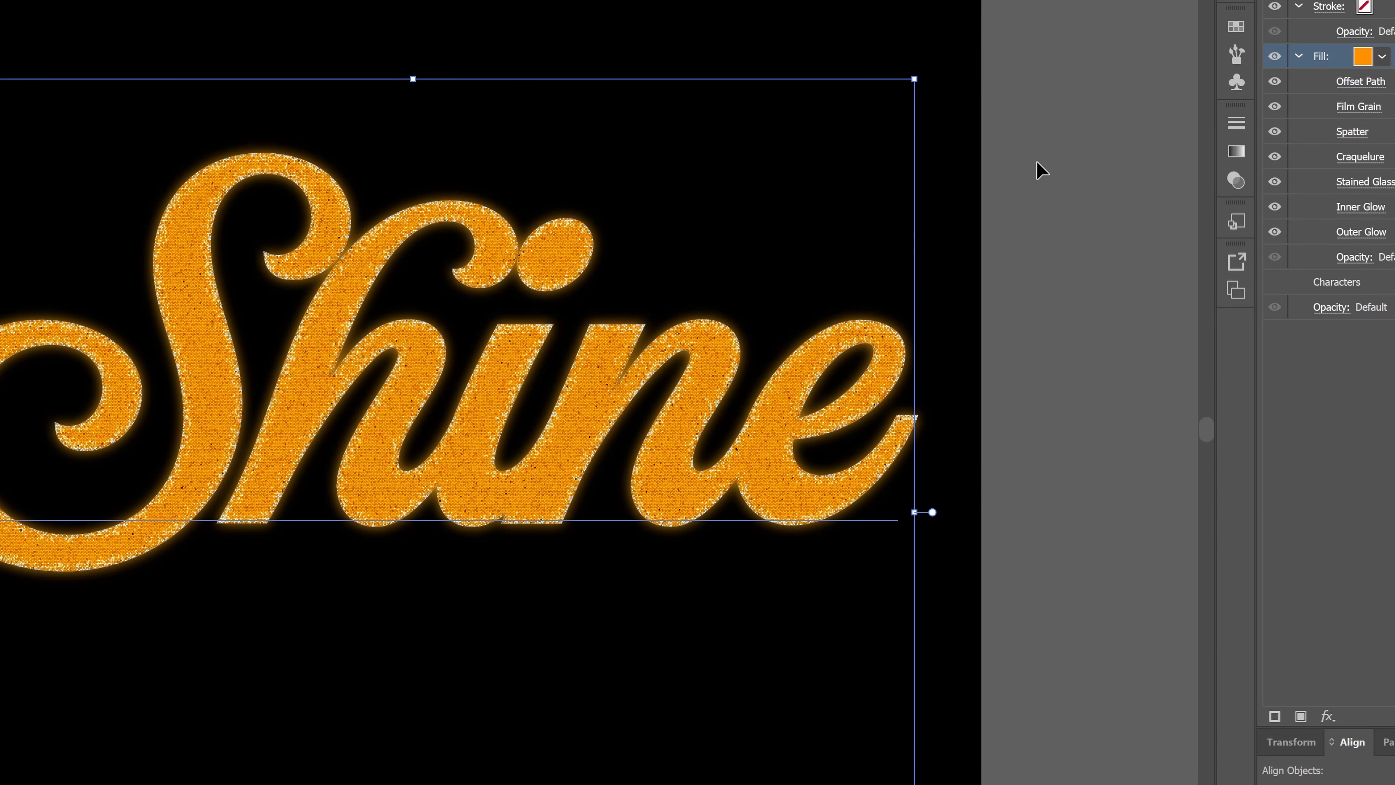
key("ctrl+shift+b")
key("ctrl+z")
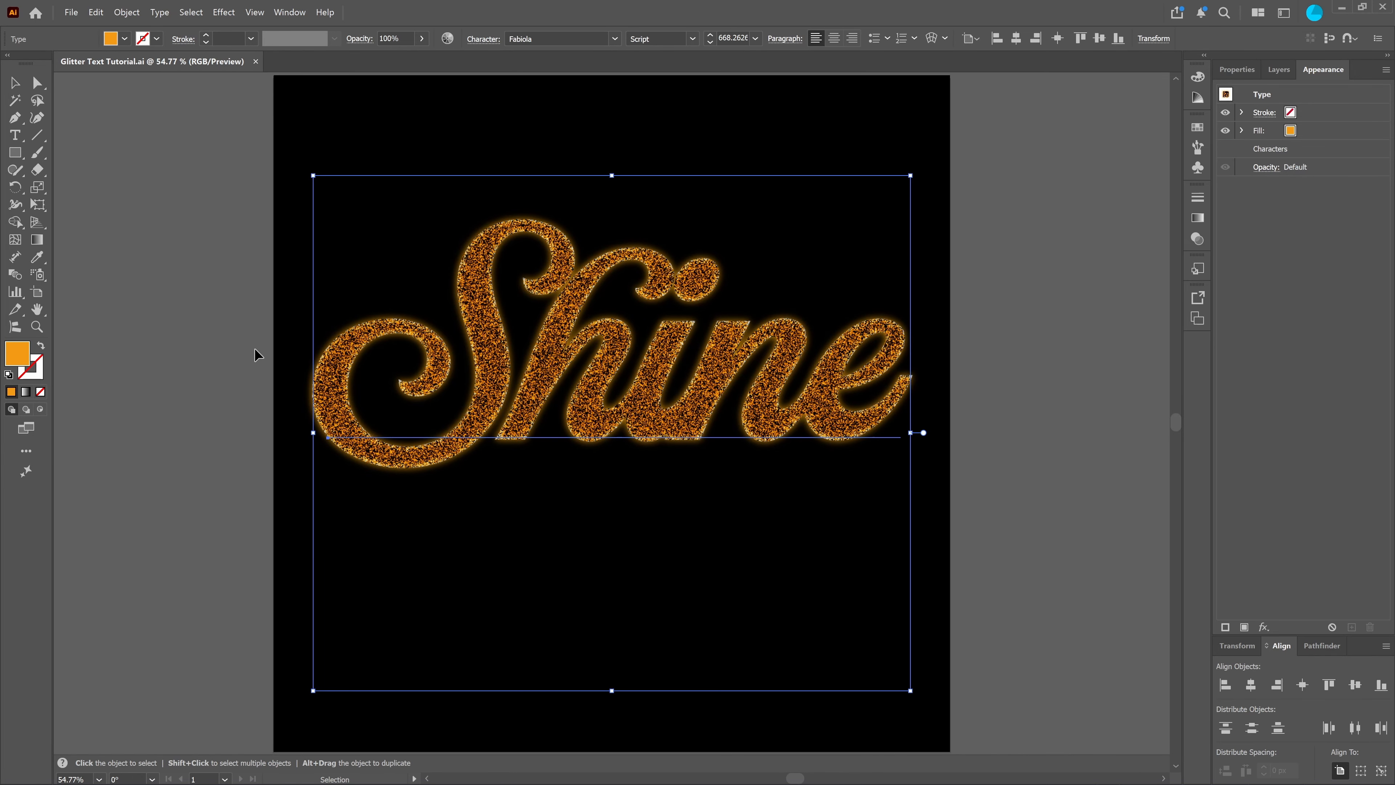
Step: Set the fill colour of the "Shine" text to the yellow f9f206
double_click(24, 360)
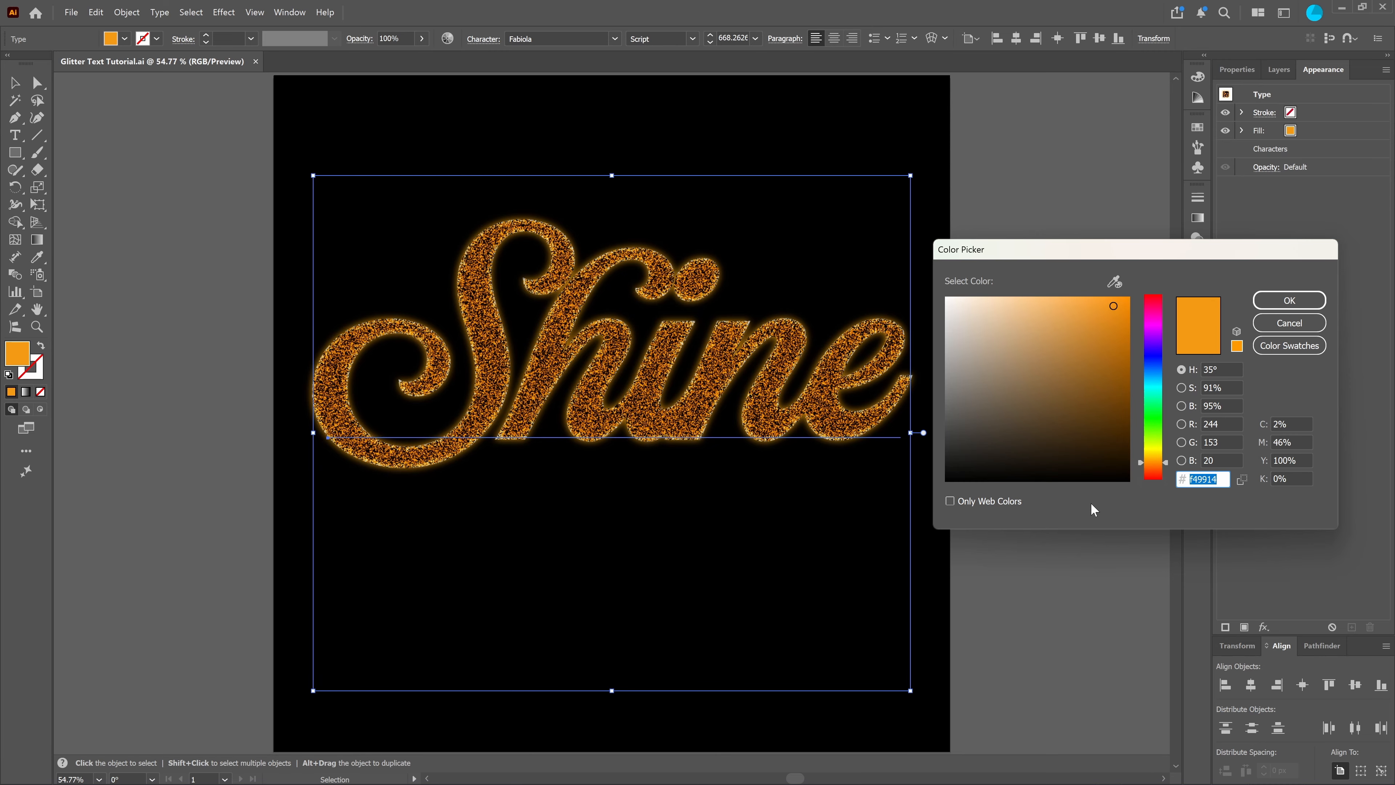
type("f9f206")
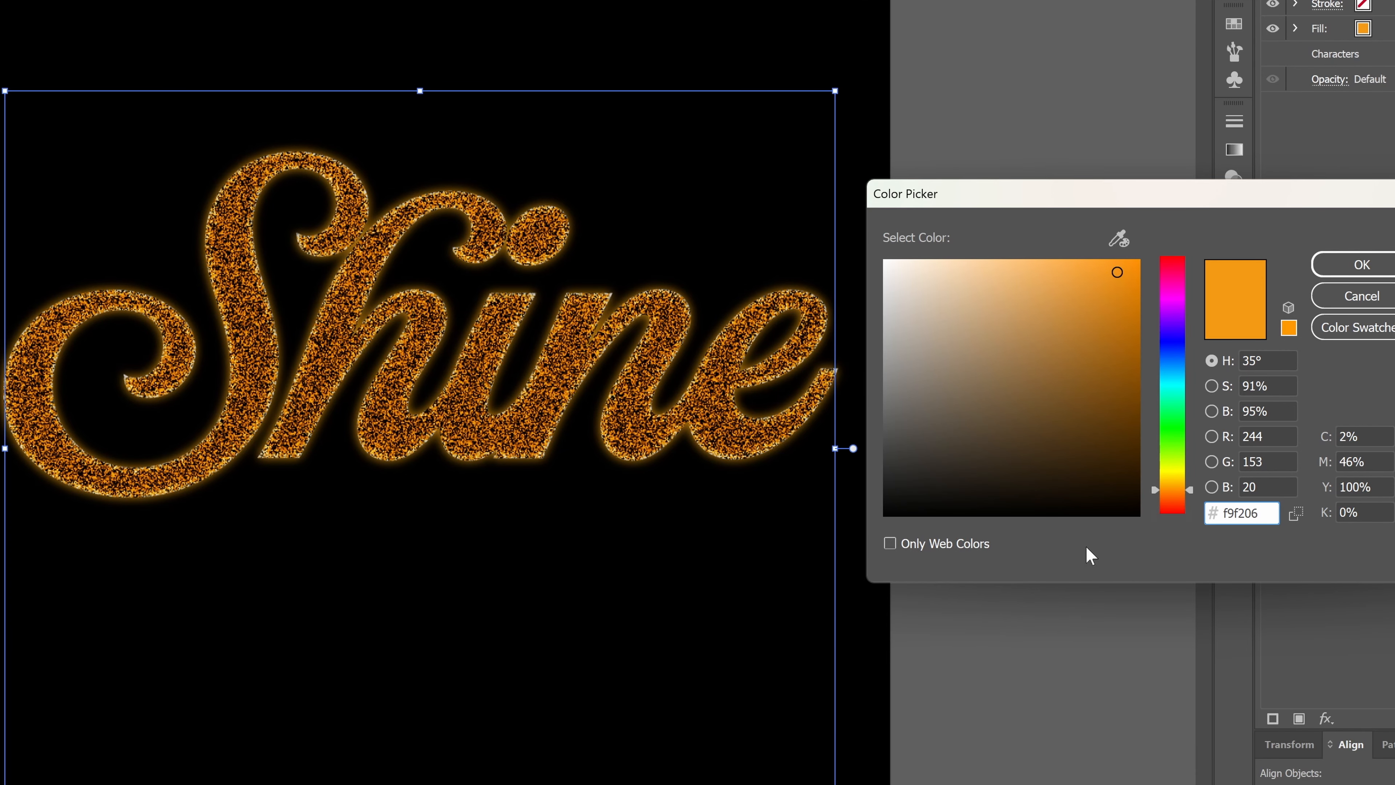
key("Tab")
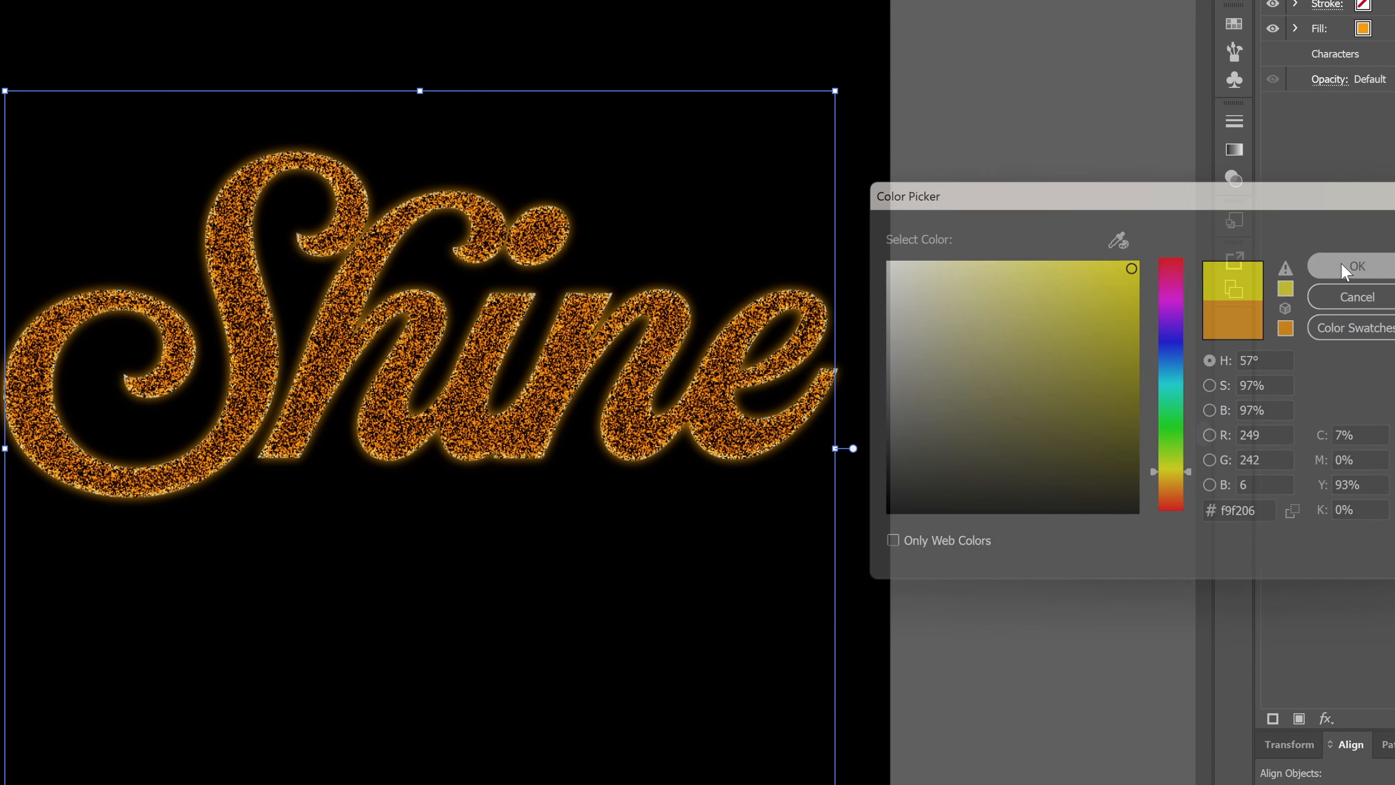
left_click(1342, 266)
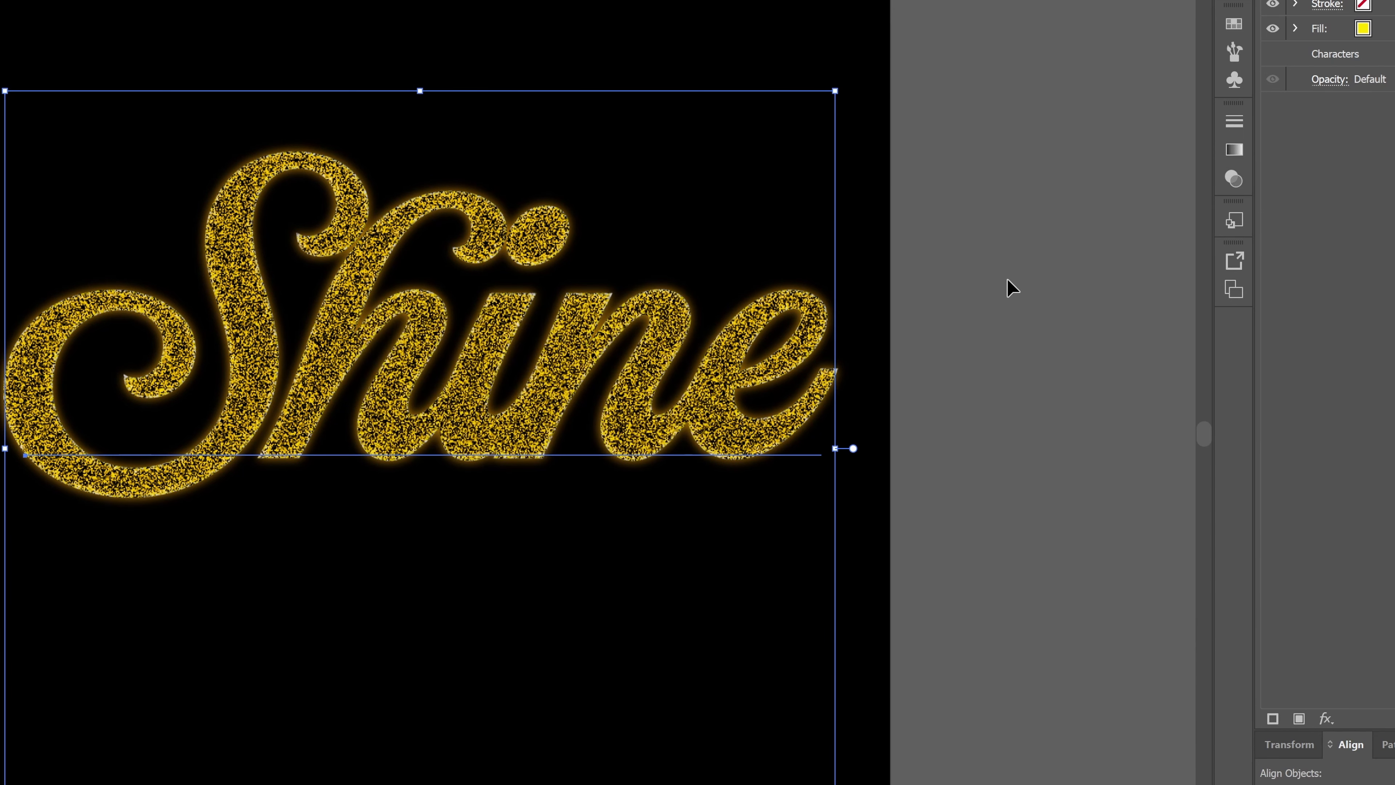
left_click(1007, 279)
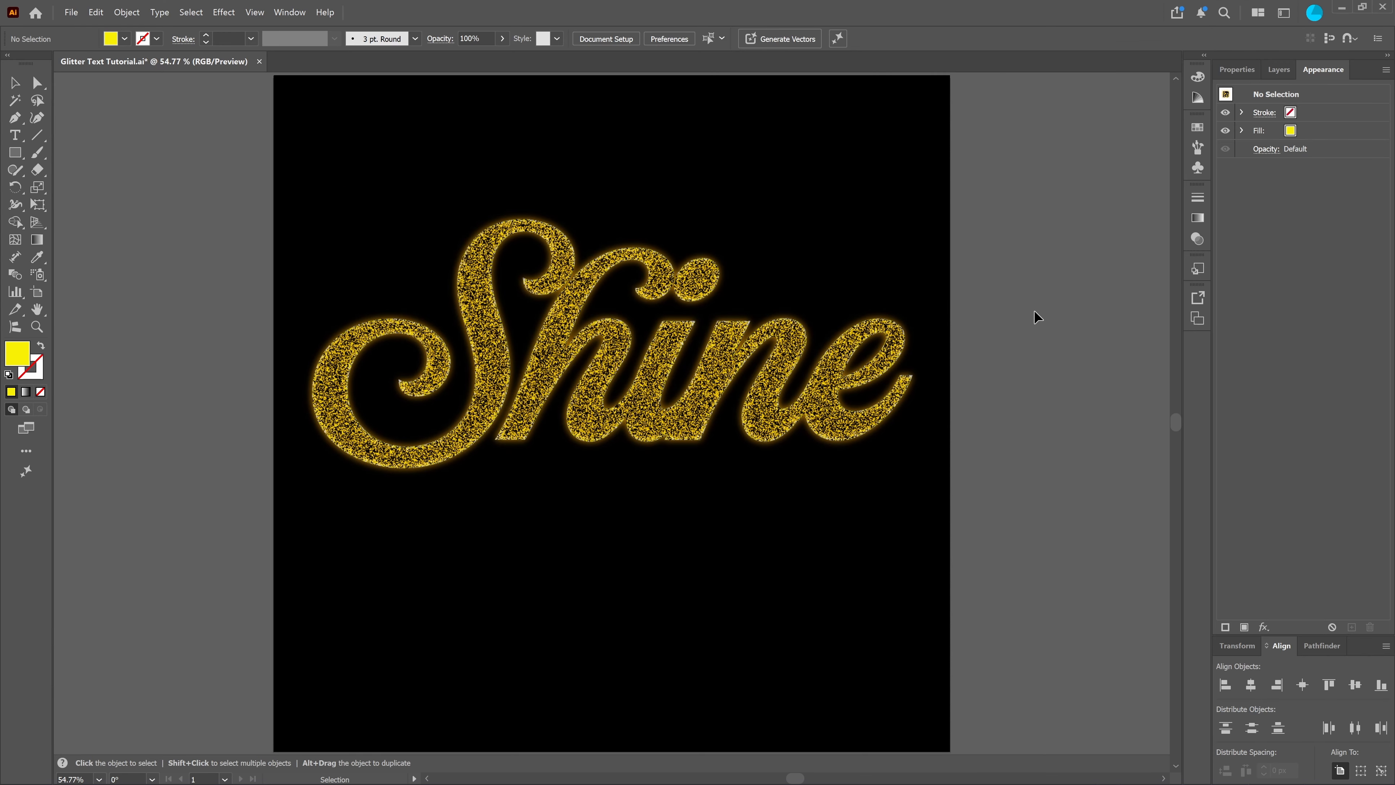
left_click(705, 384)
left_click(1075, 343)
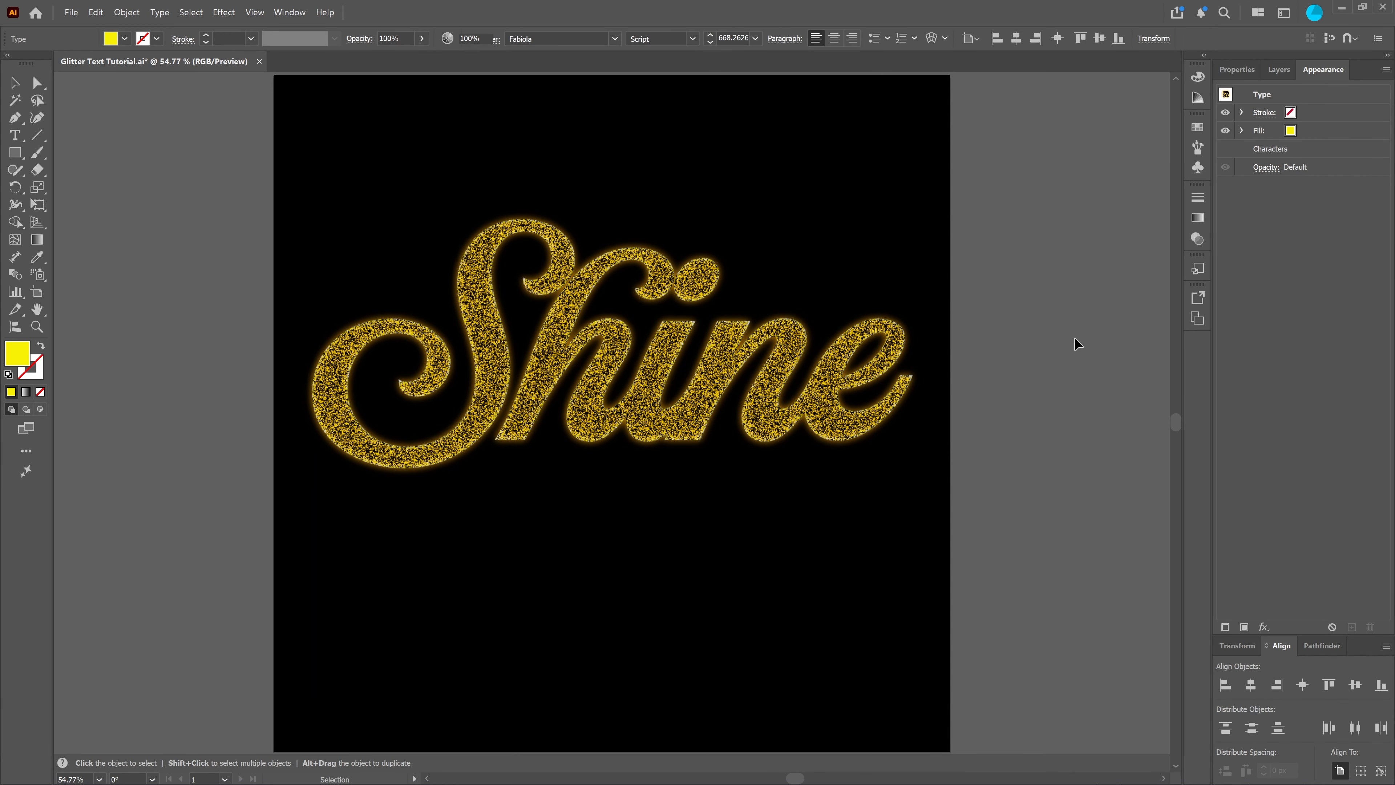